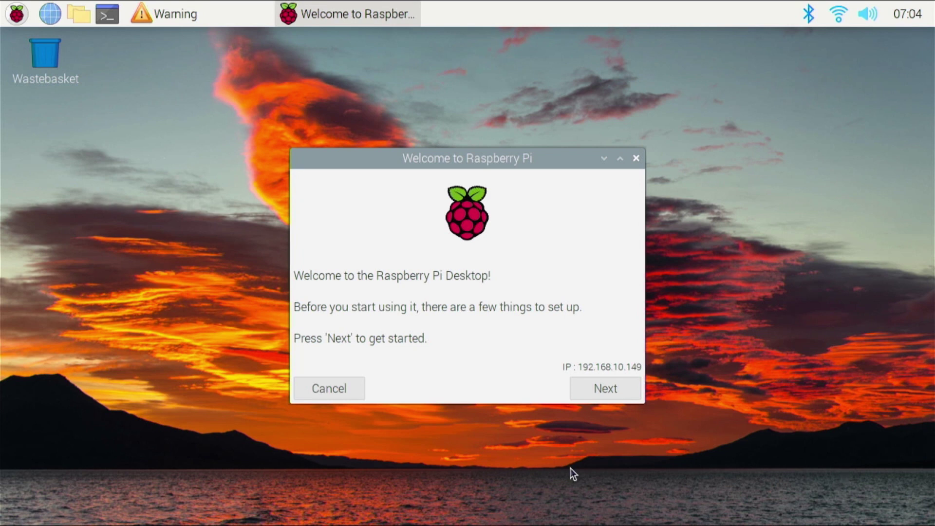
Keep the United States location settings and set and confirm a new password
click(594, 383)
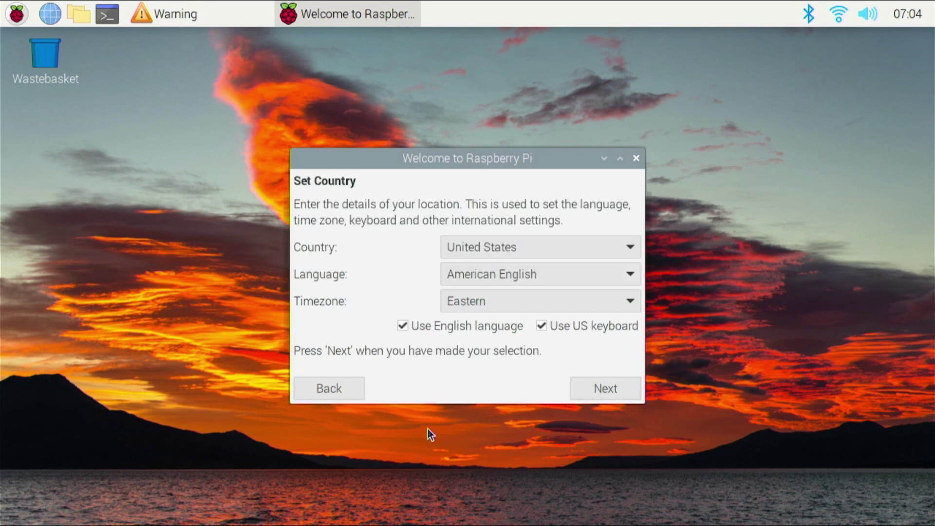
click(622, 392)
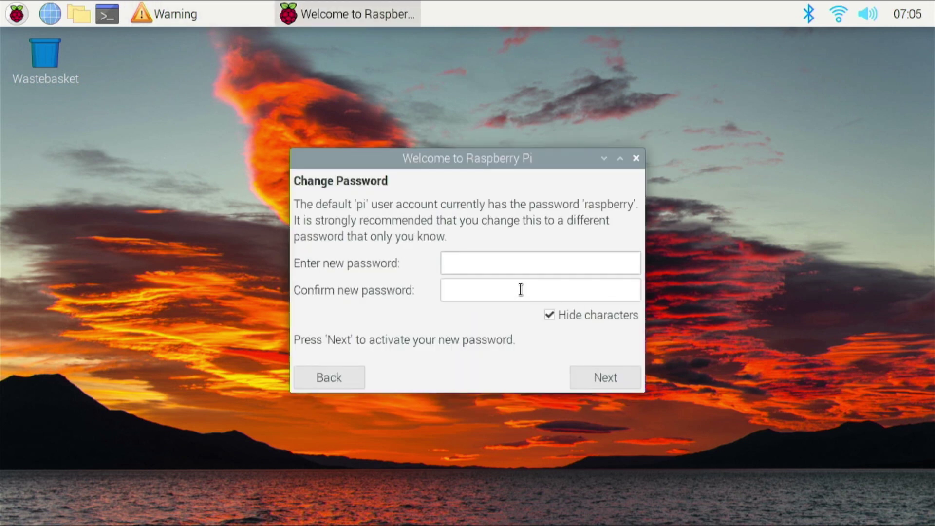
text(••••••••••••)
click(520, 289)
text(••••••••••••)
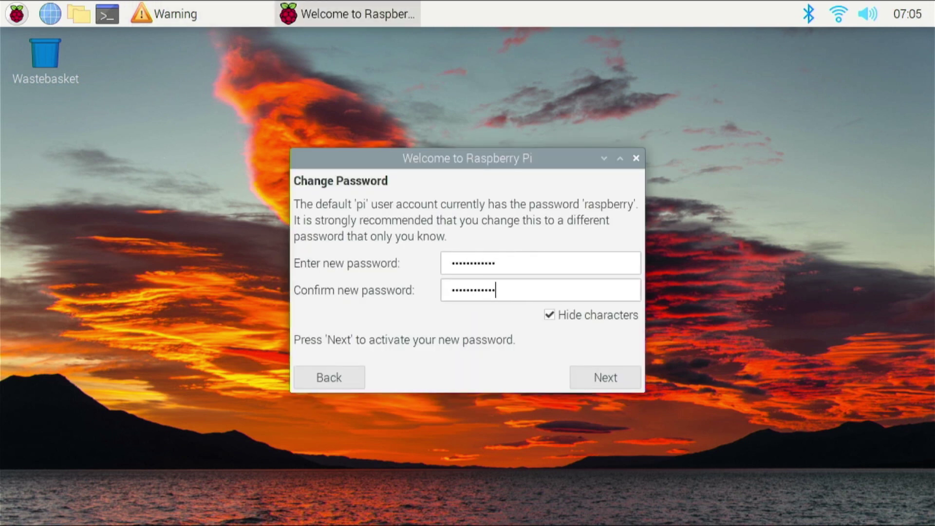
click(614, 384)
Pass the screen and WiFi steps, dismiss the SSH warning, and start software updates
click(604, 376)
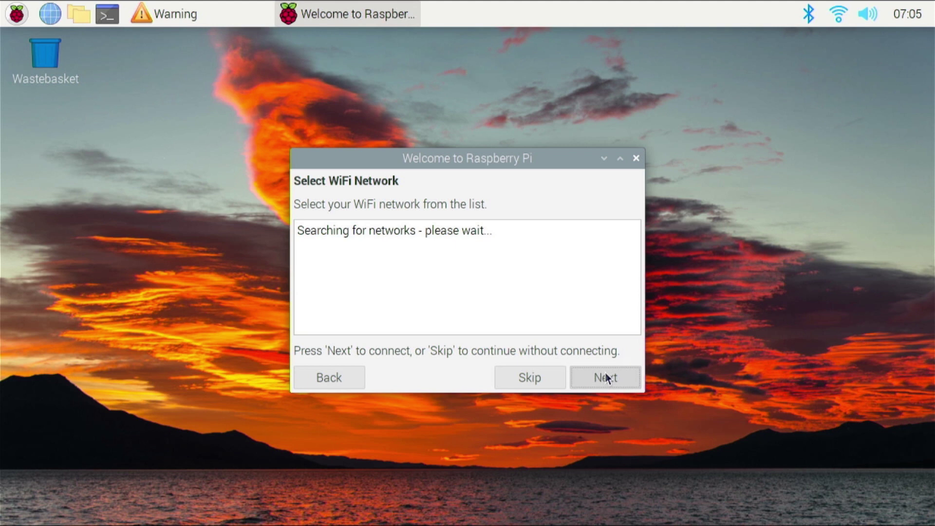
click(154, 19)
key(Return)
click(619, 378)
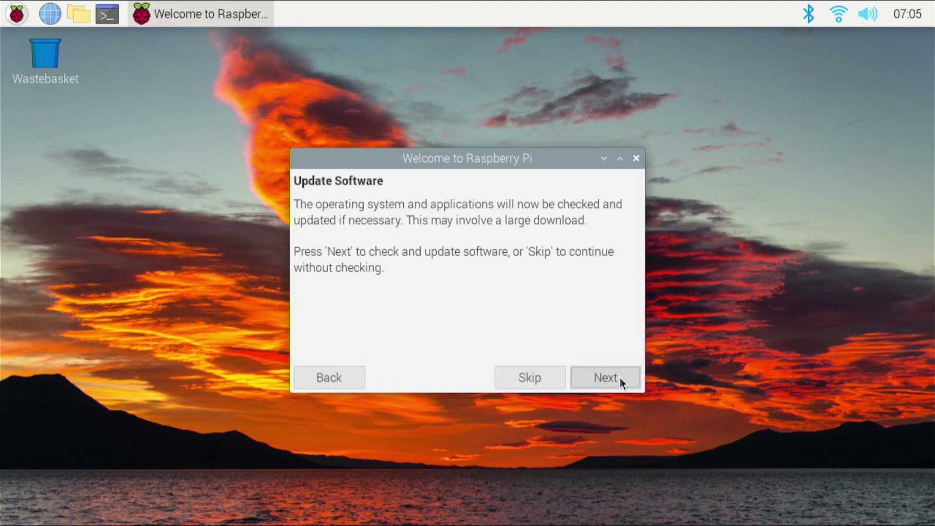
click(606, 381)
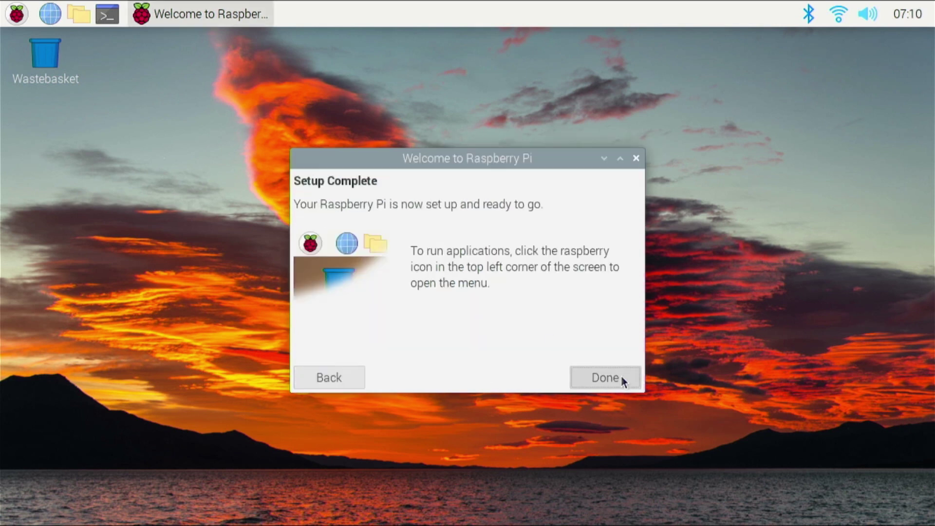
Close the setup wizard and launch Thonny from the Programming menu
click(620, 377)
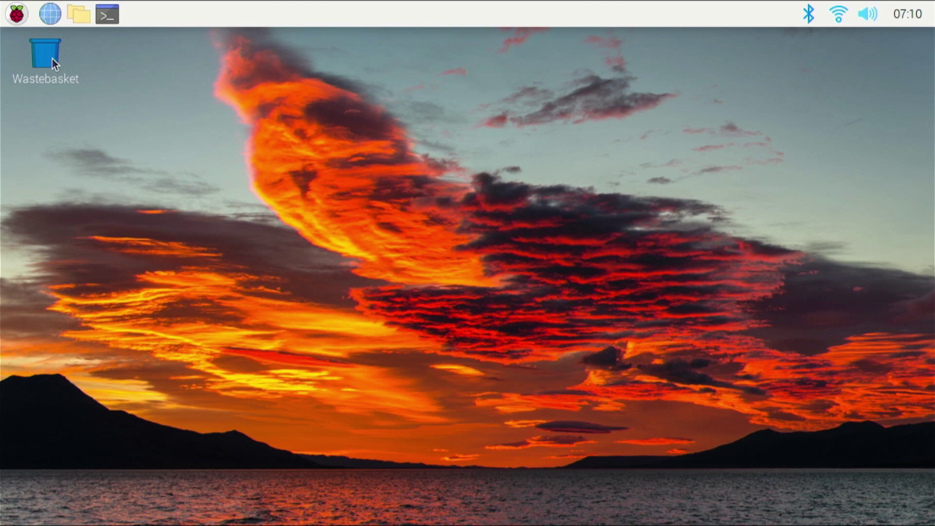
click(16, 13)
mouse_move(73, 40)
click(273, 66)
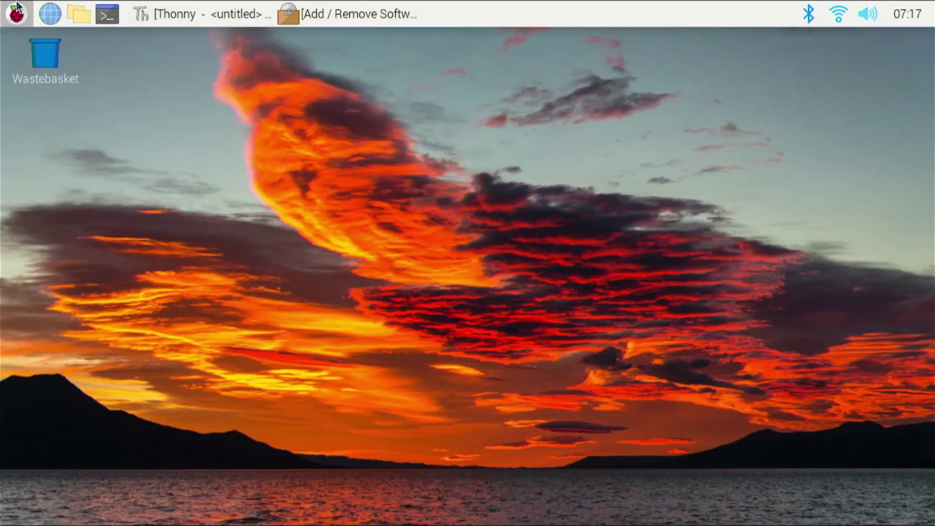
Launch Scratch 3 and agree to share its usage data
click(16, 14)
mouse_move(73, 55)
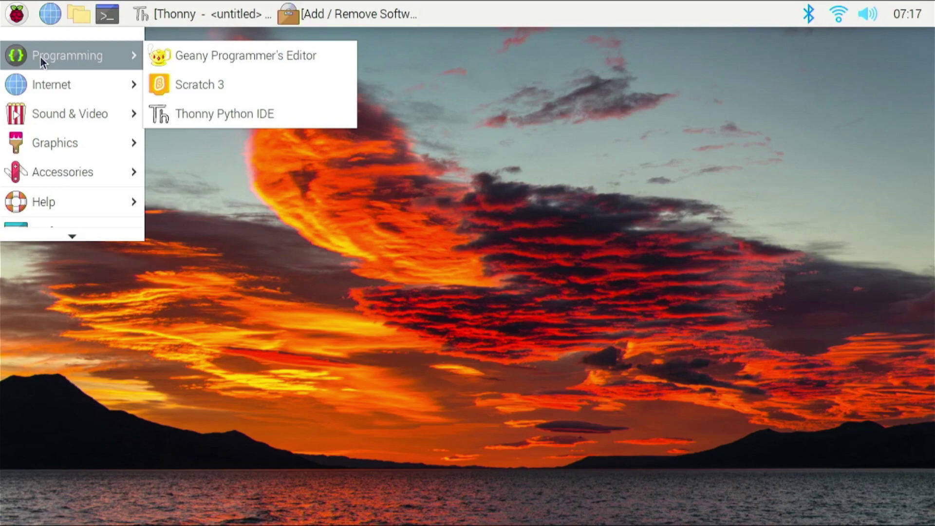
click(264, 85)
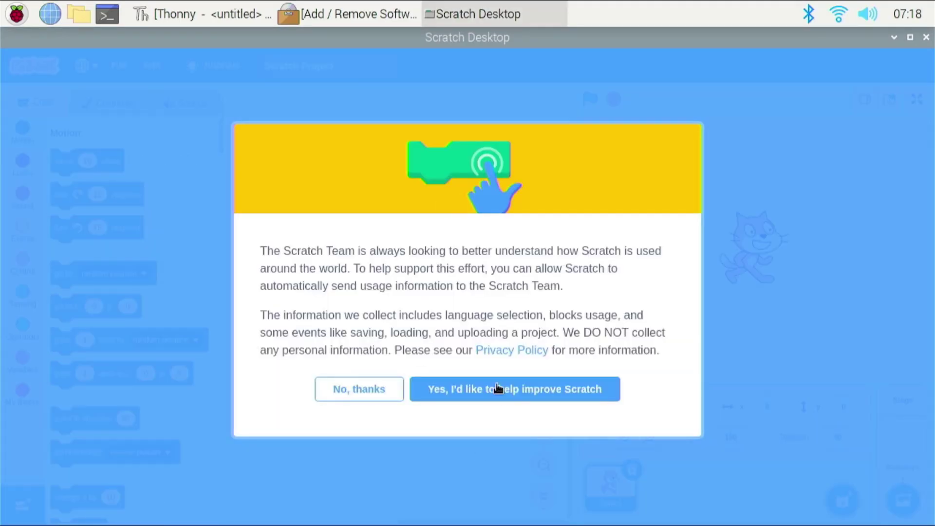
click(496, 388)
scroll(221, 200, down, 5)
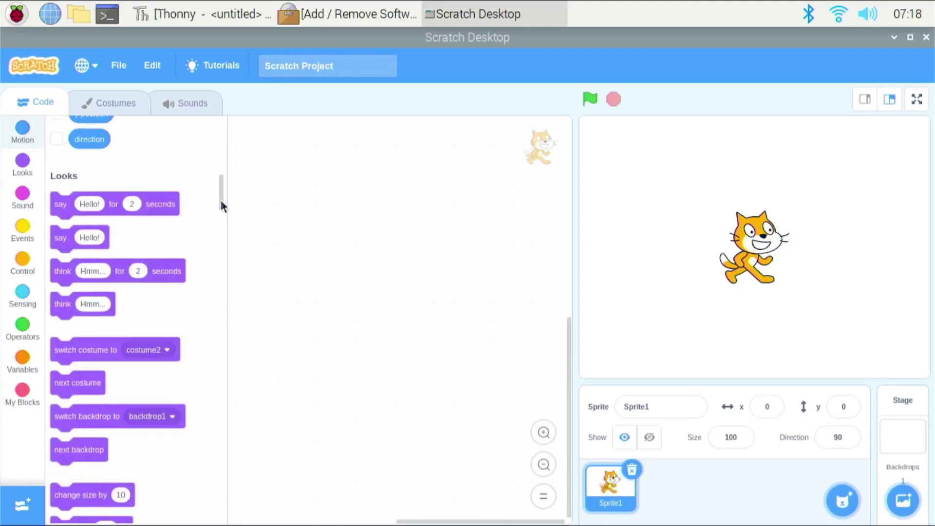
scroll(221, 200, up, 5)
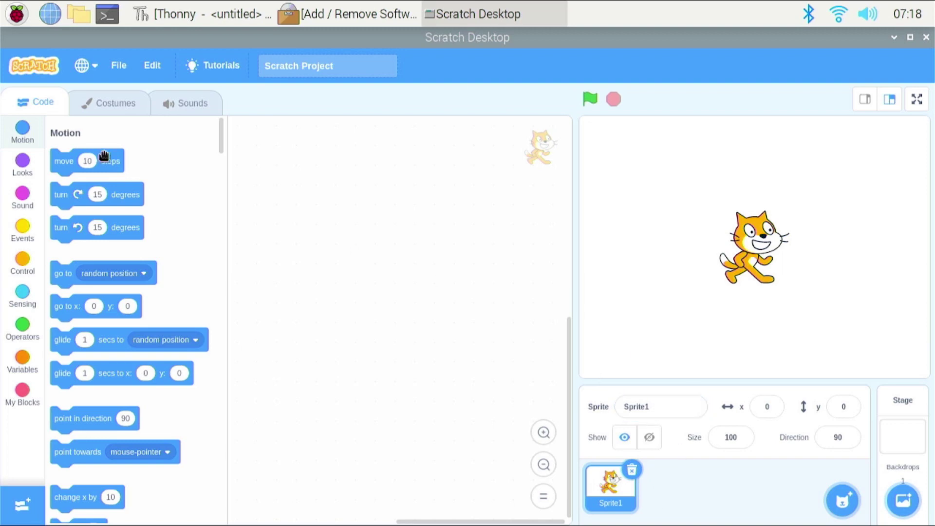
Hide Scratch to reveal the desktop and reopen the applications menu
click(17, 14)
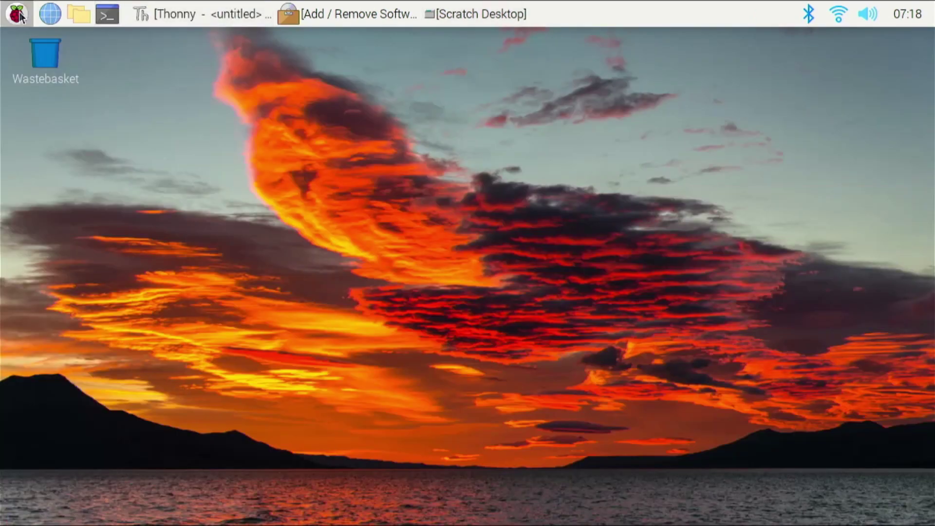
click(17, 14)
mouse_move(54, 125)
mouse_move(155, 157)
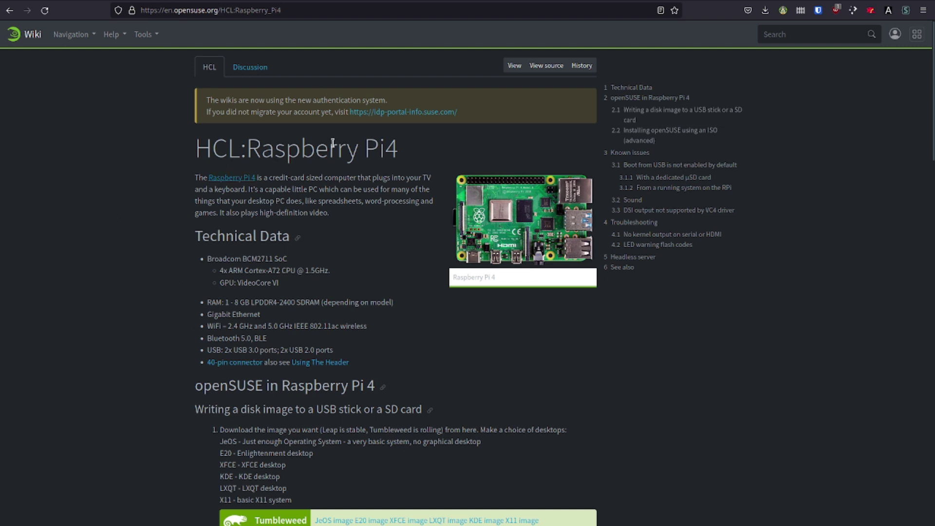
Save the Tumbleweed 'KDE image' from the HCL:Raspberry Pi4 page into the Tumbleweed downloads folder
scroll(376, 162, down, 2)
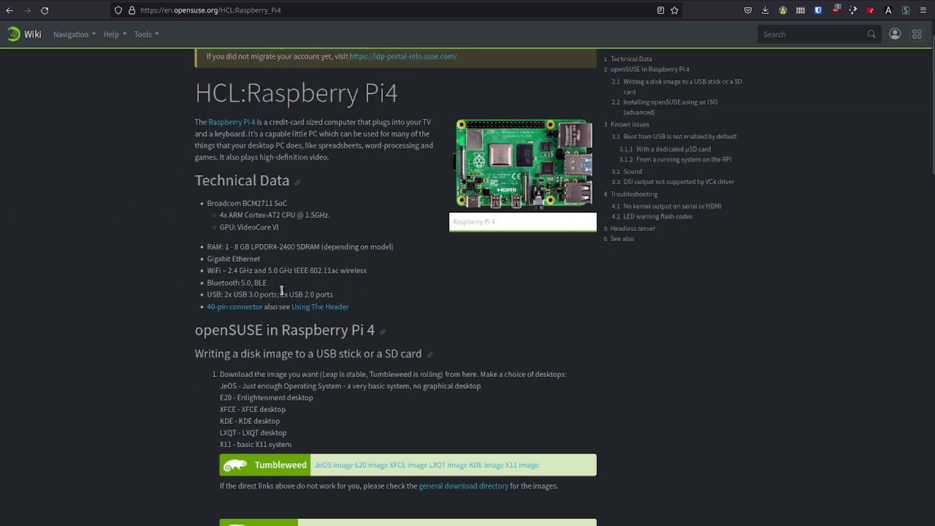
scroll(214, 188, down, 2)
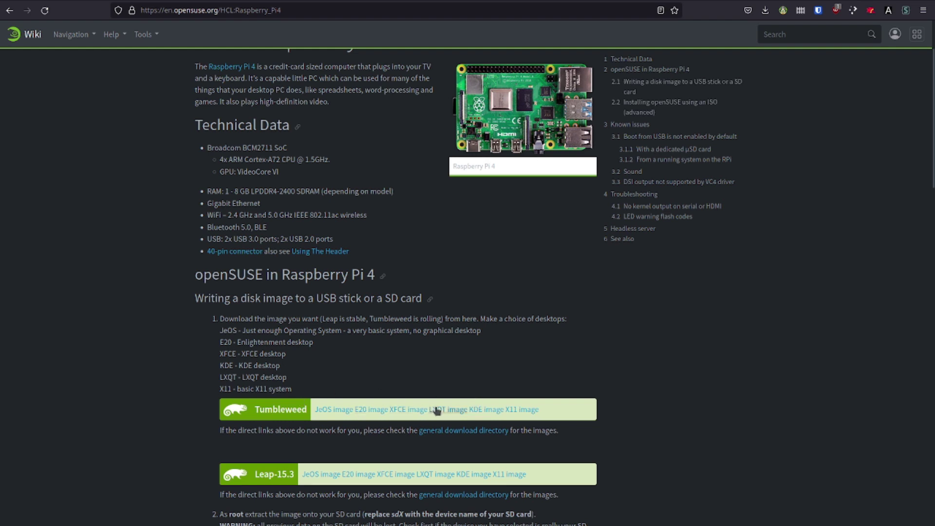
click(485, 410)
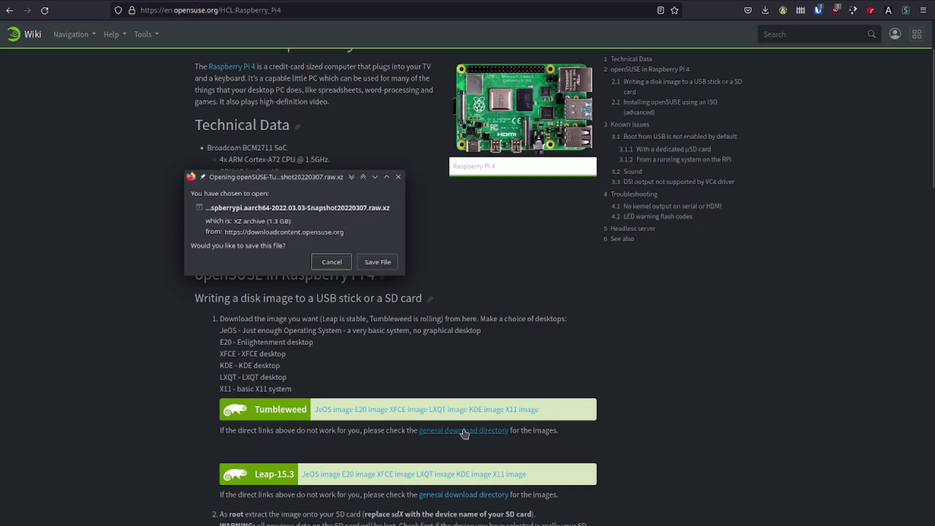
click(373, 267)
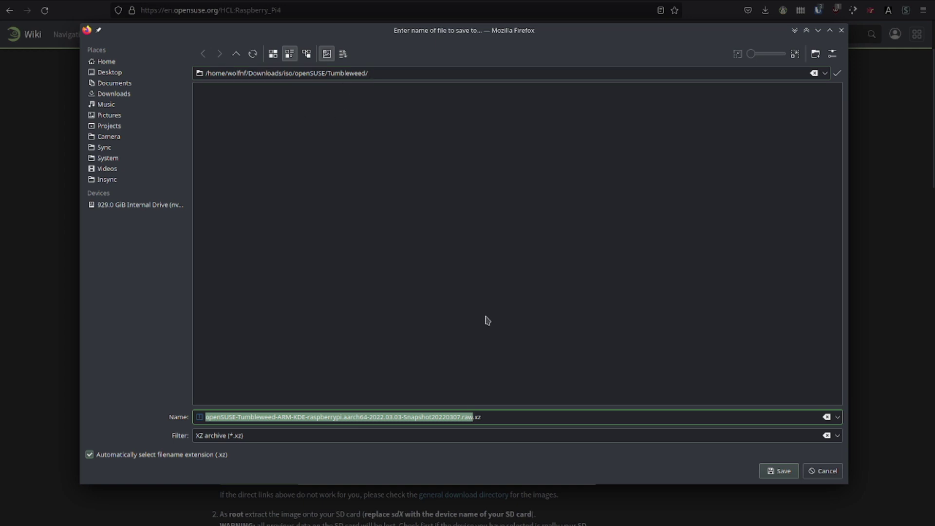
click(783, 471)
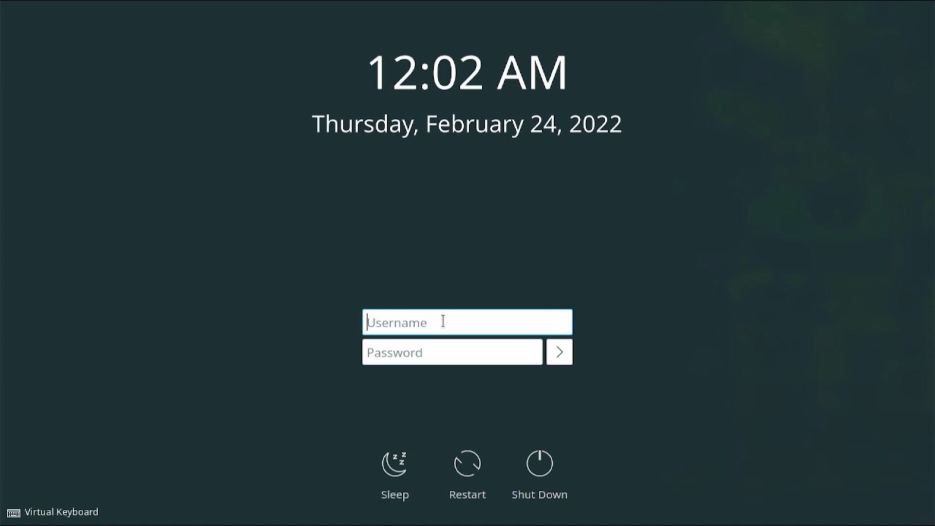
Log in as root with the account password
text(root)
key(Tab)
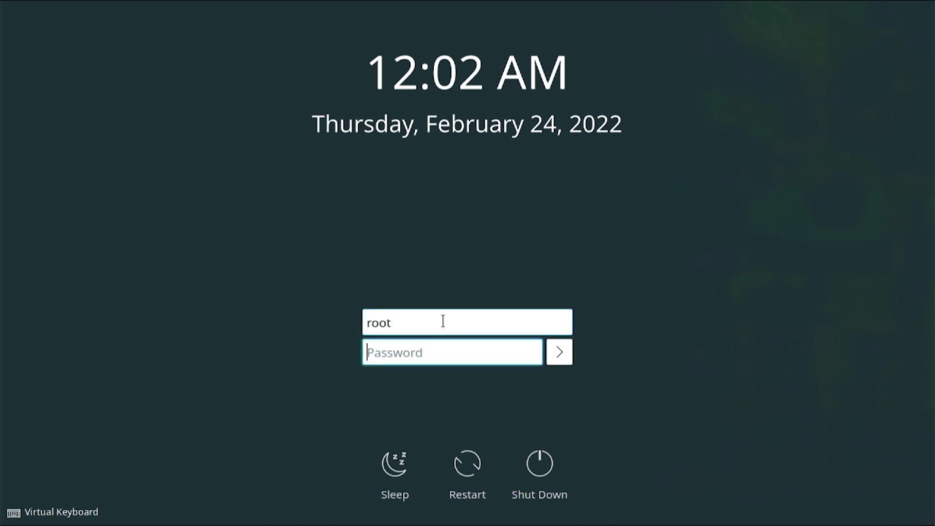
text(*****)
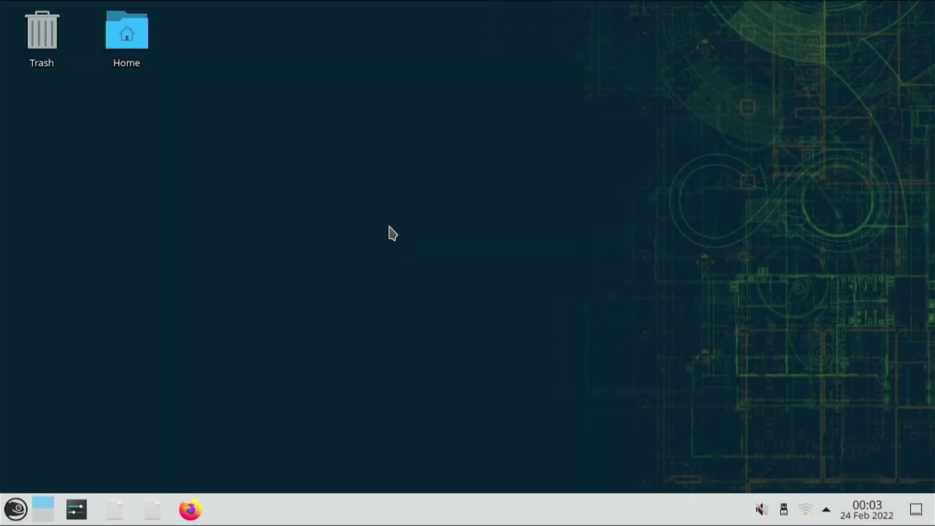
Search the application launcher for 'yast' and launch it
click(16, 510)
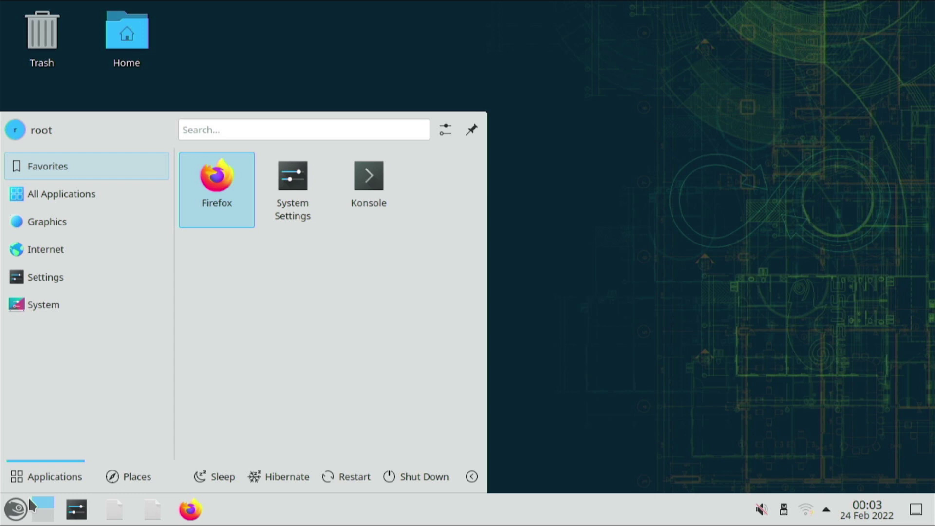
text(yast)
key(Return)
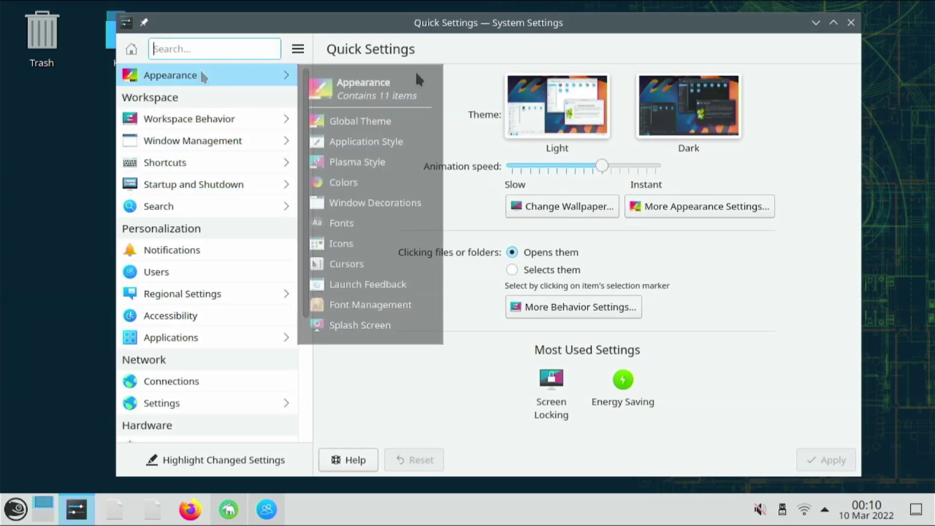
Search 'opensuse breeze dark' in Get New Plasma Styles and install it
click(234, 75)
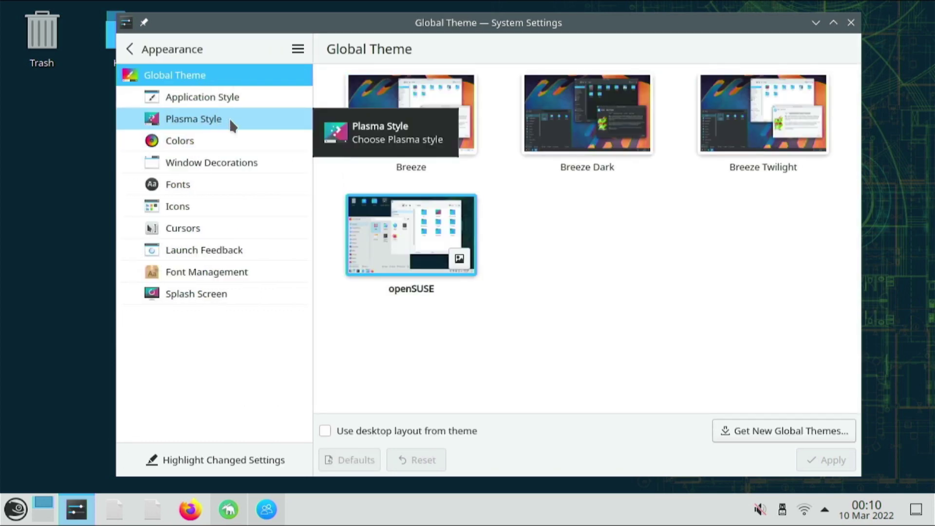
click(241, 117)
click(759, 428)
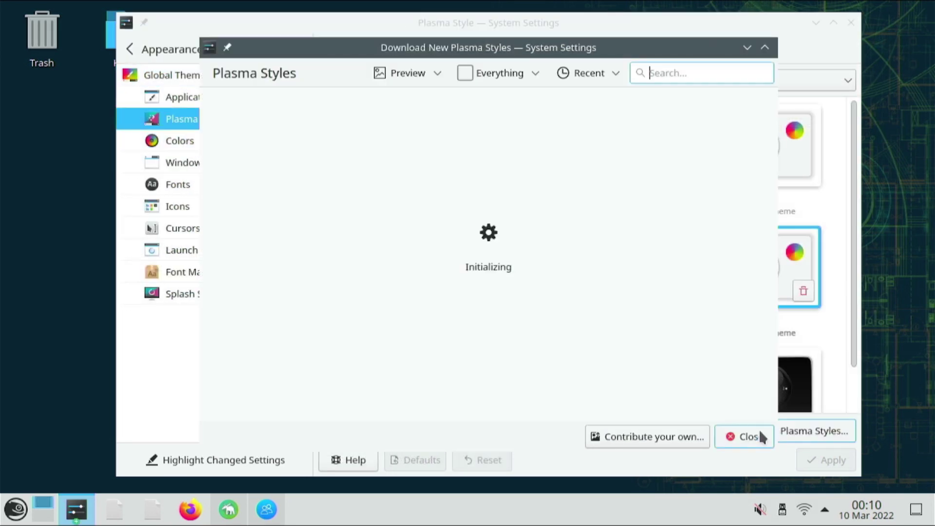
click(710, 75)
text(opensuse breeze dark)
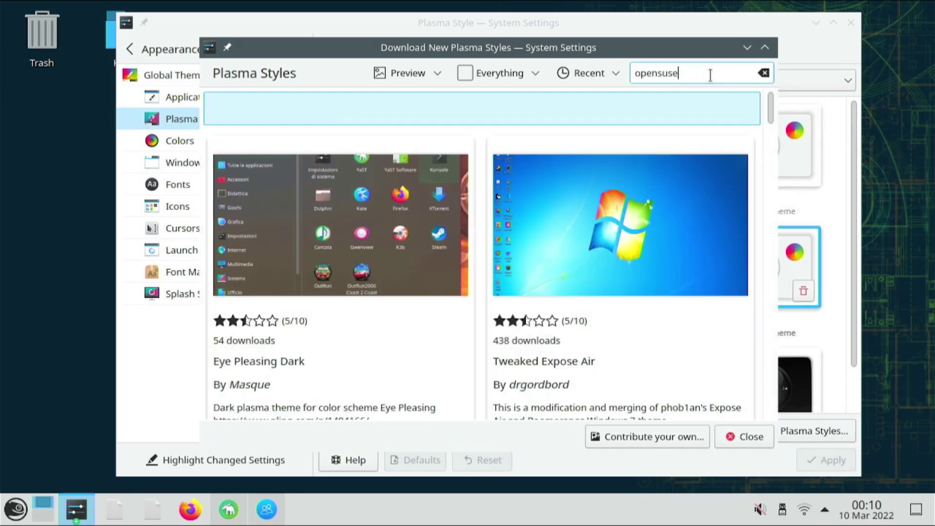
click(450, 226)
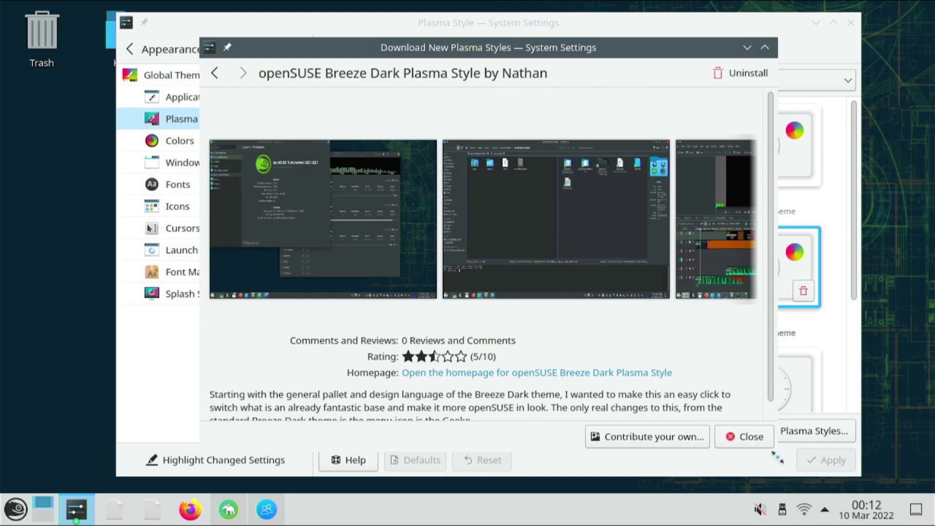
Select openSUSE Breeze Dark as the Plasma style and apply it
click(743, 436)
scroll(615, 309, down, 5)
click(406, 226)
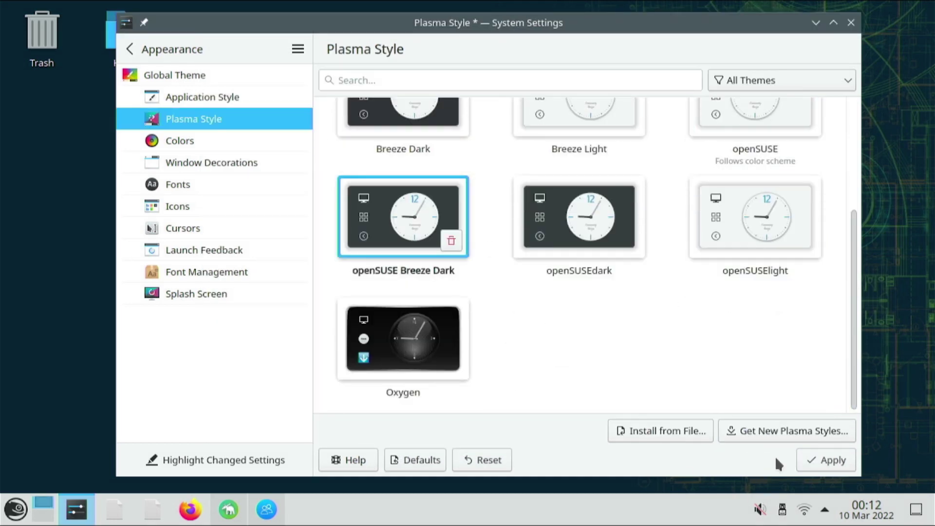
click(814, 454)
Install the openSUSE Breeze Dark color scheme via Get New Color Schemes and put it in use
click(189, 139)
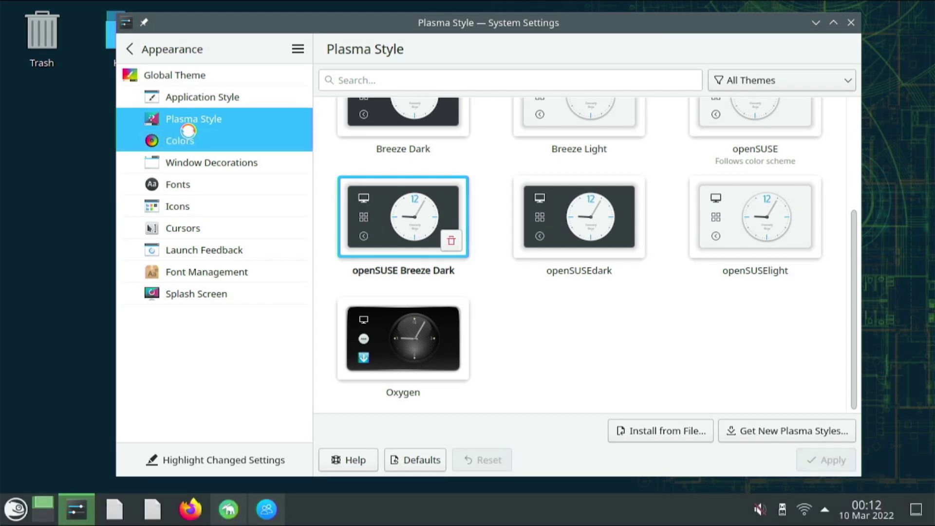
click(779, 431)
click(664, 72)
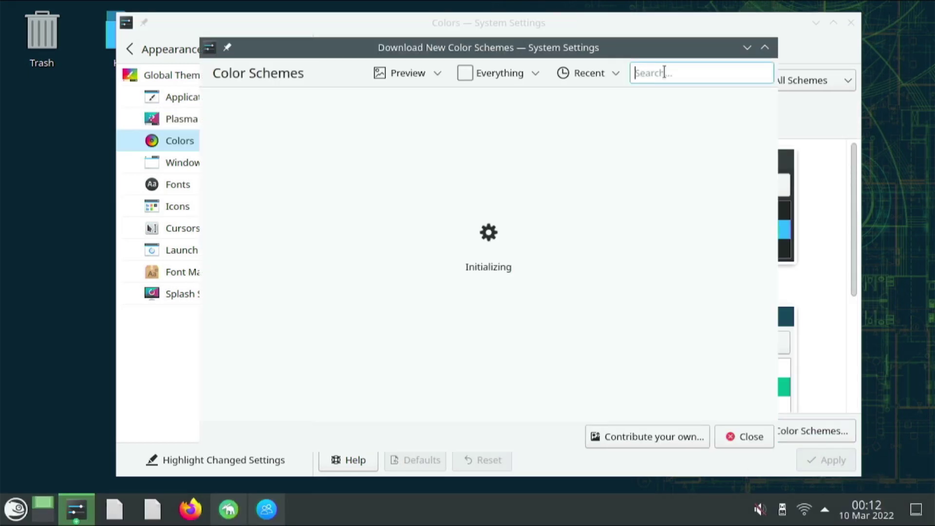
text(opensuse breeze dark)
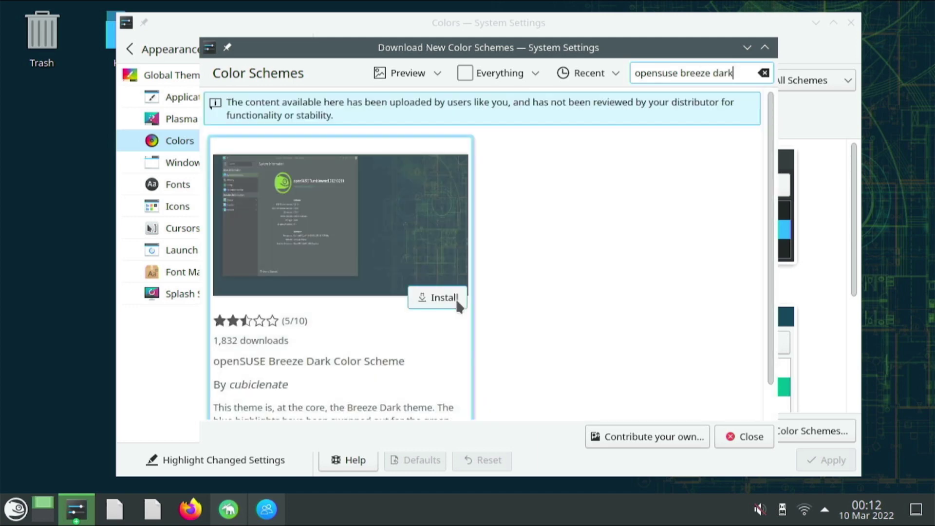
click(446, 298)
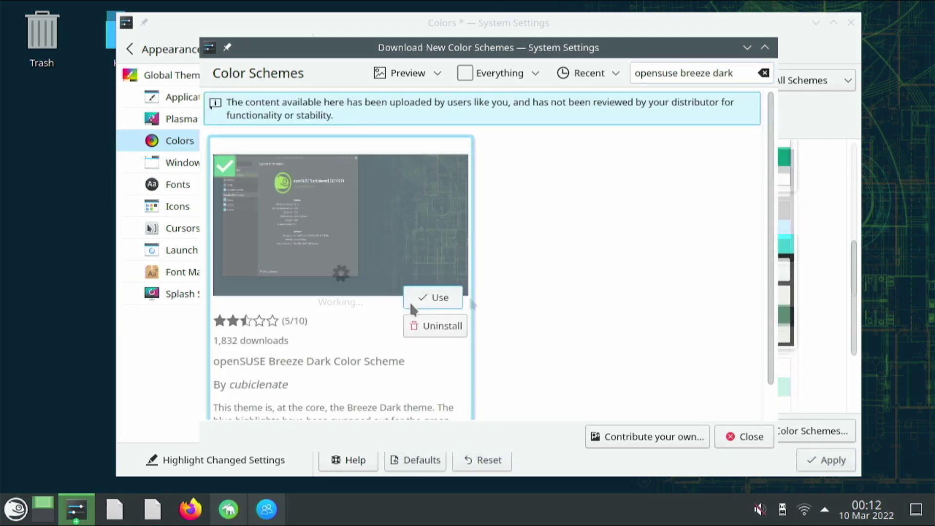
click(417, 296)
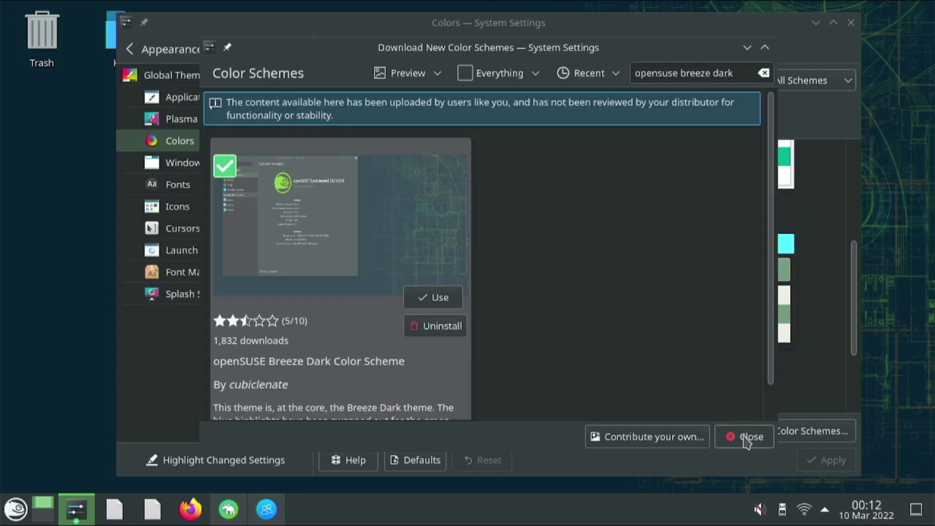
click(752, 440)
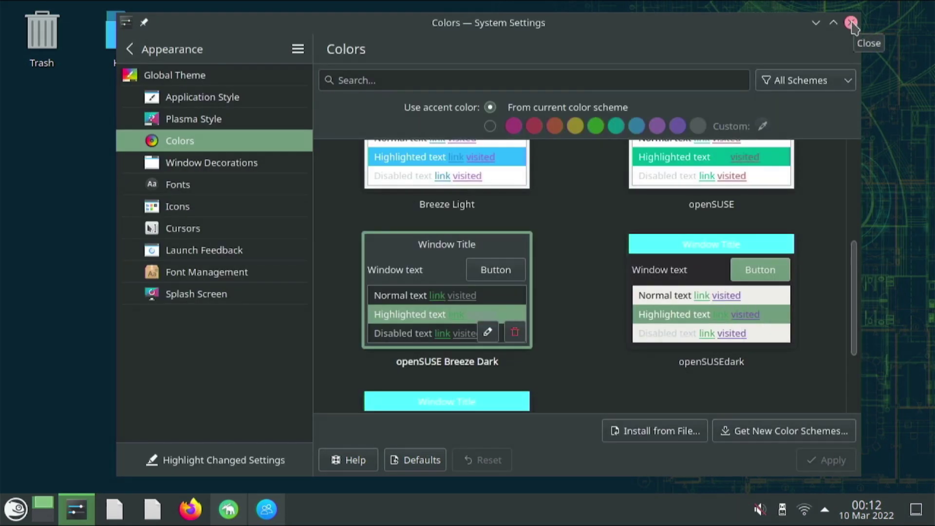
Minimize System Settings and start adding a user in YaST User and Group Management
click(816, 23)
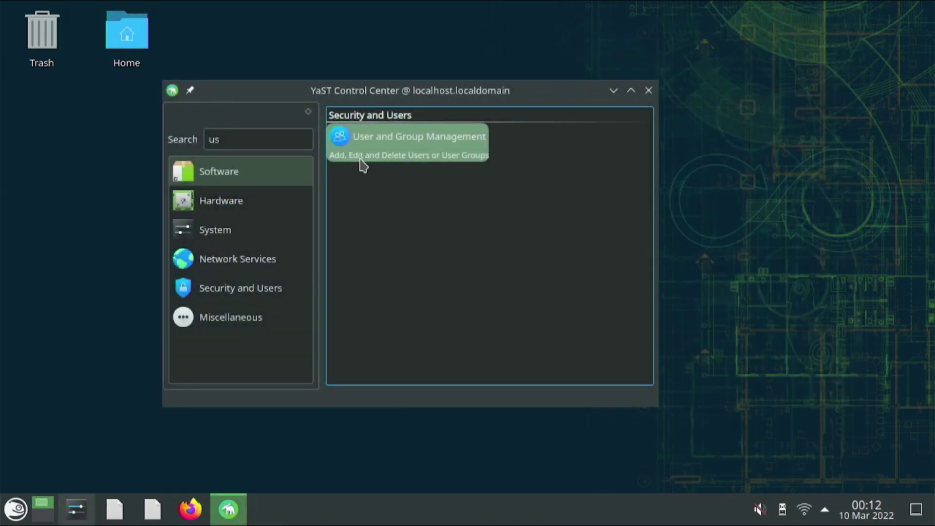
click(363, 140)
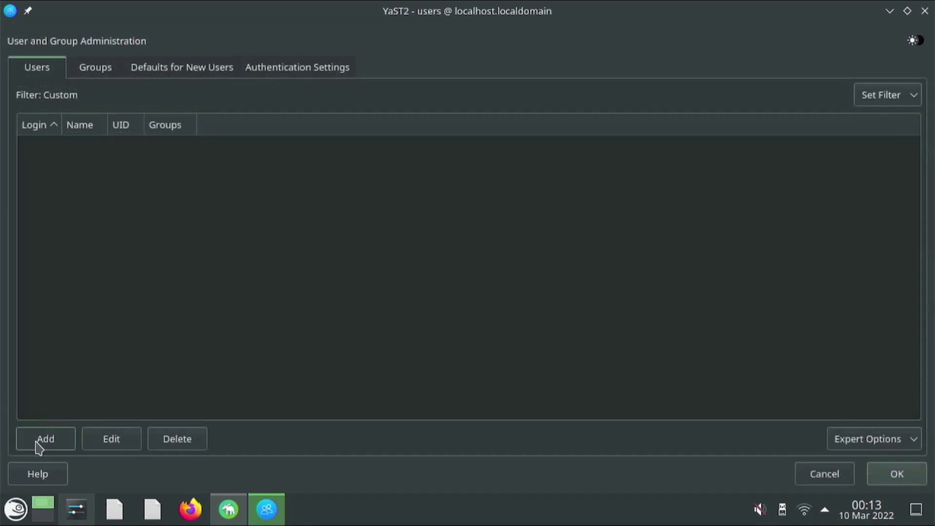
click(40, 441)
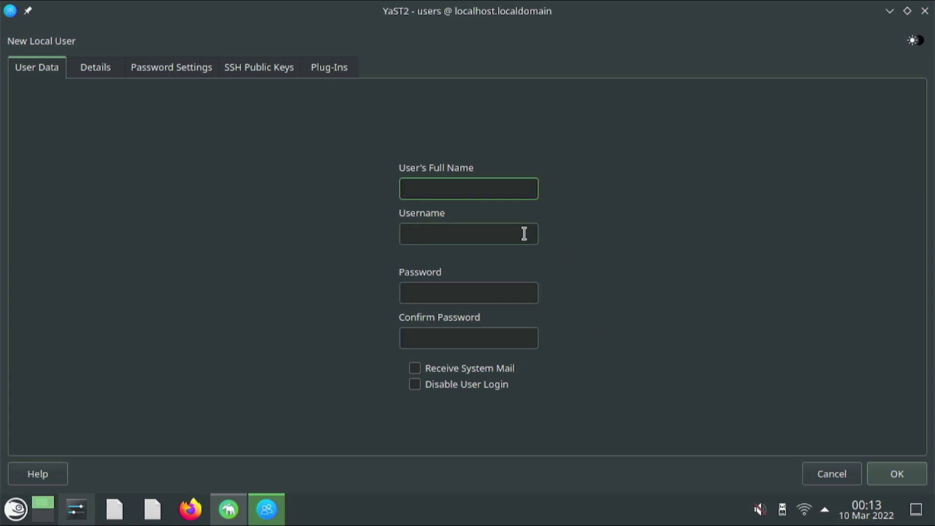
Enter the new user's name and password twice, accept the password warning, and save
key(Tab)
key(Tab)
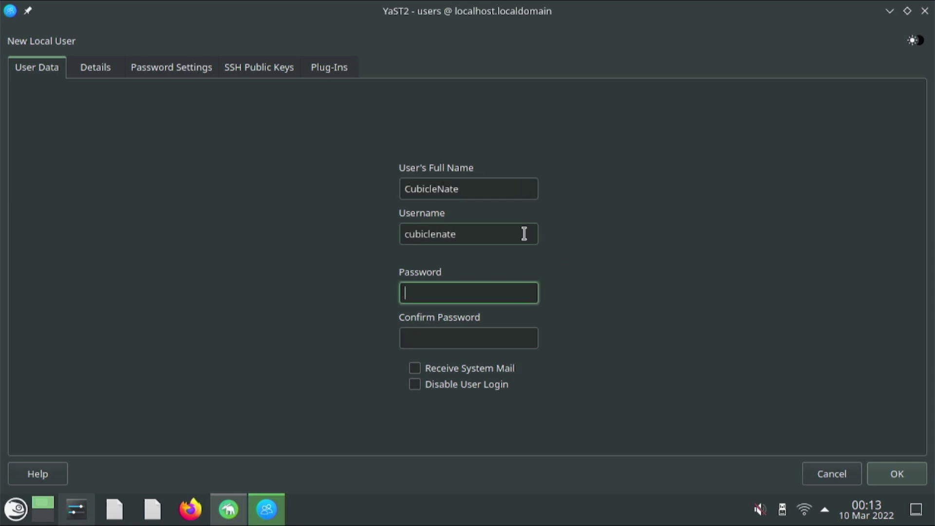
key(Tab)
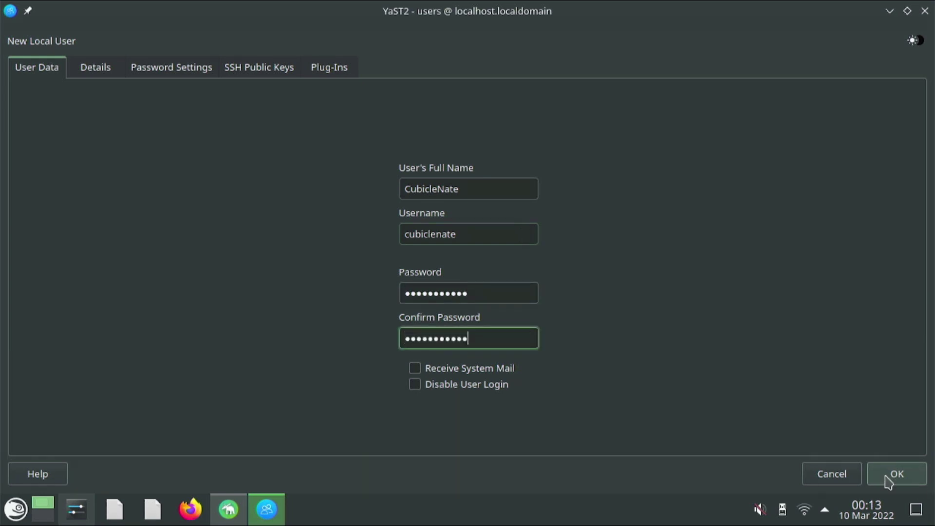
click(892, 475)
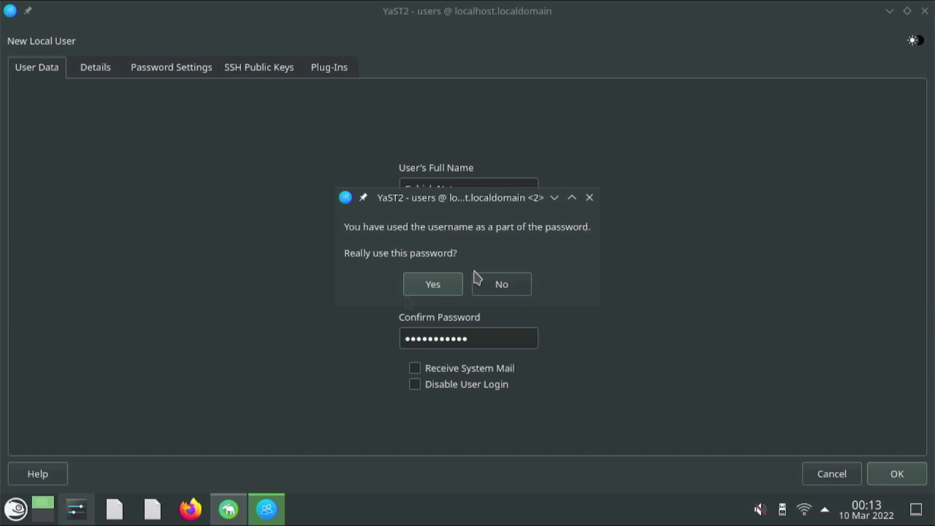
click(433, 285)
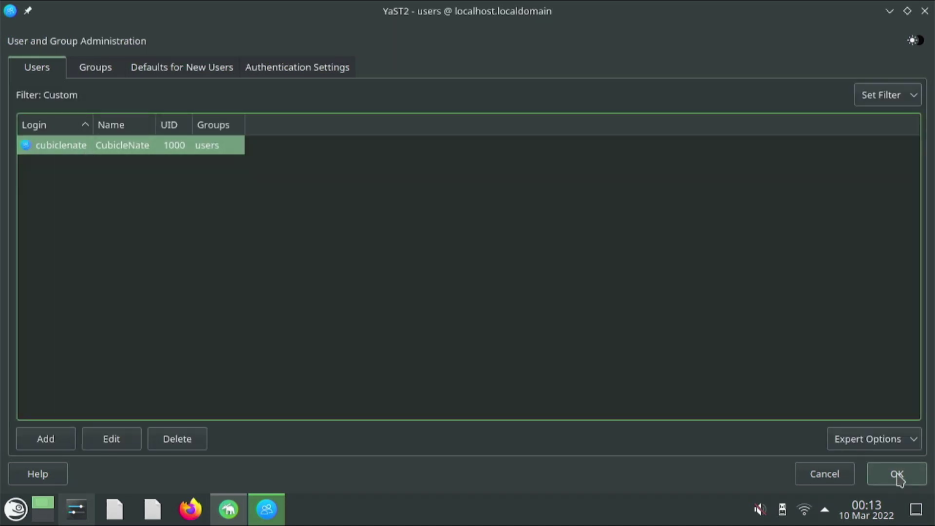
click(896, 474)
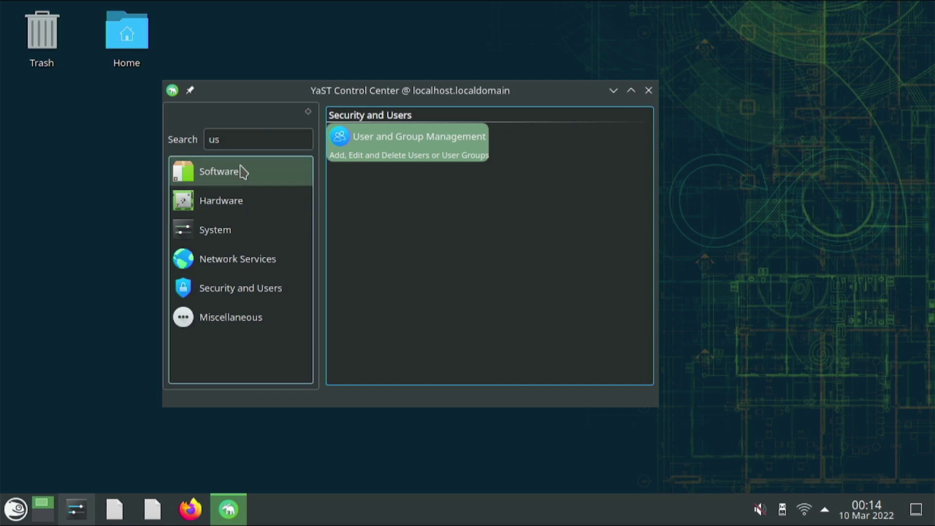
Clear the YaST module search and open Software Management
click(251, 138)
double_click(250, 138)
key(BackSpace)
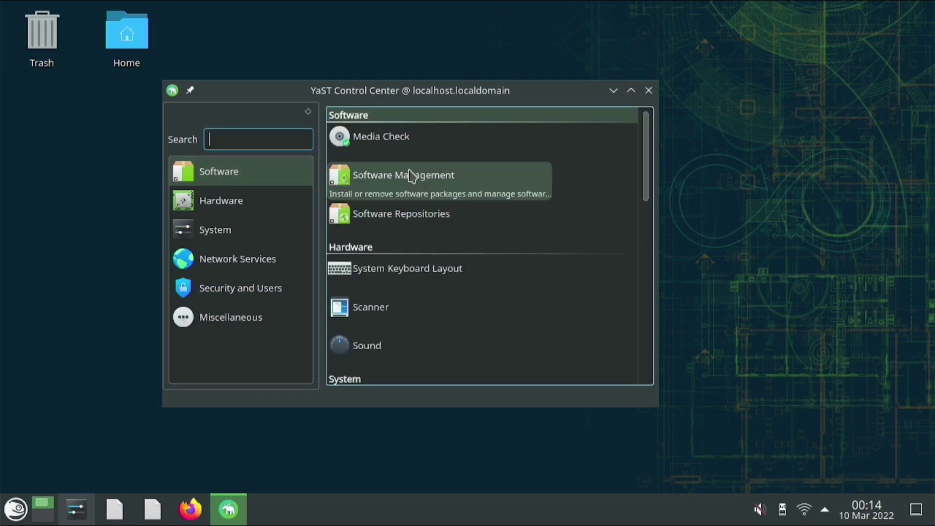
click(410, 177)
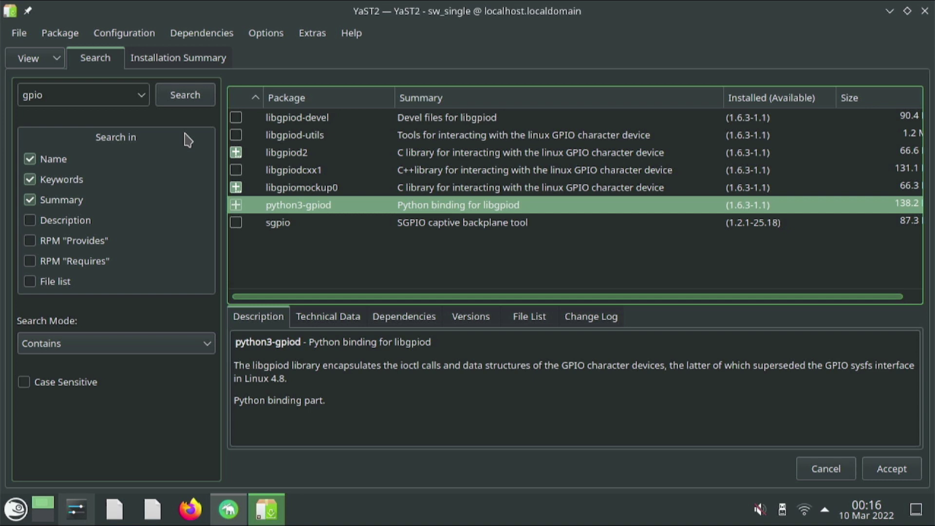
Install the selected Thonny and python3-gpiod packages with their dependencies
click(891, 468)
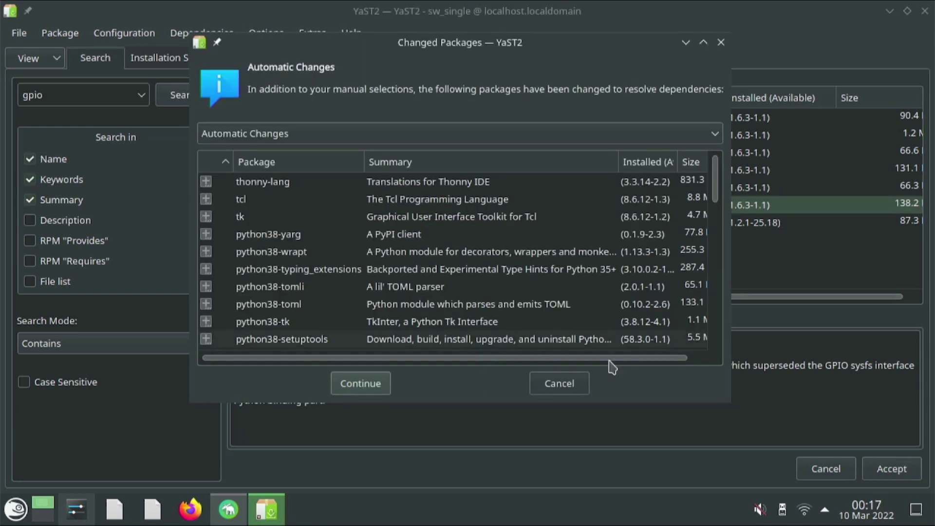
click(360, 384)
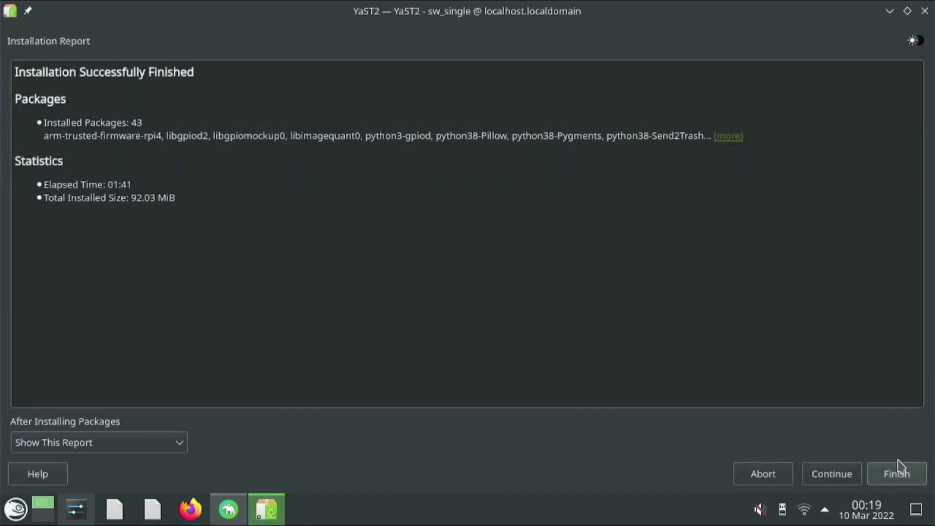
click(908, 478)
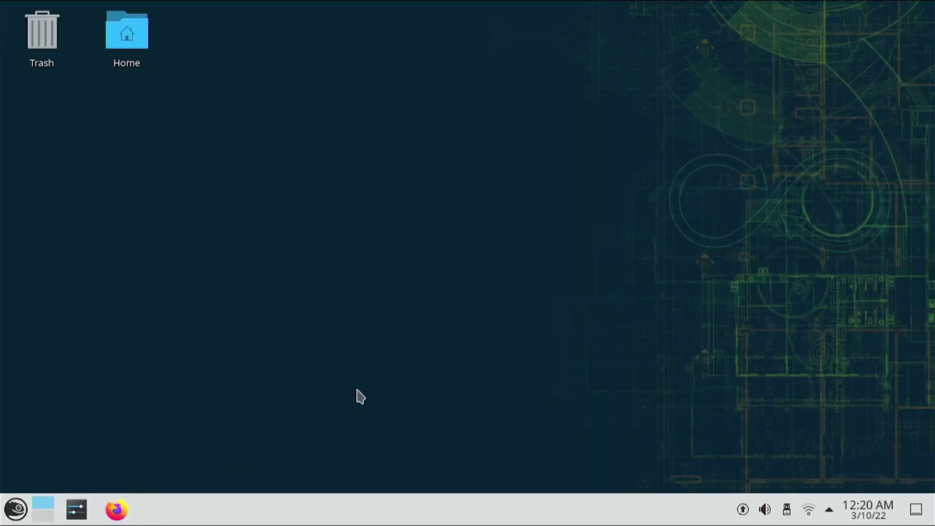
Open System Settings to the Appearance > Plasma Style page
click(78, 511)
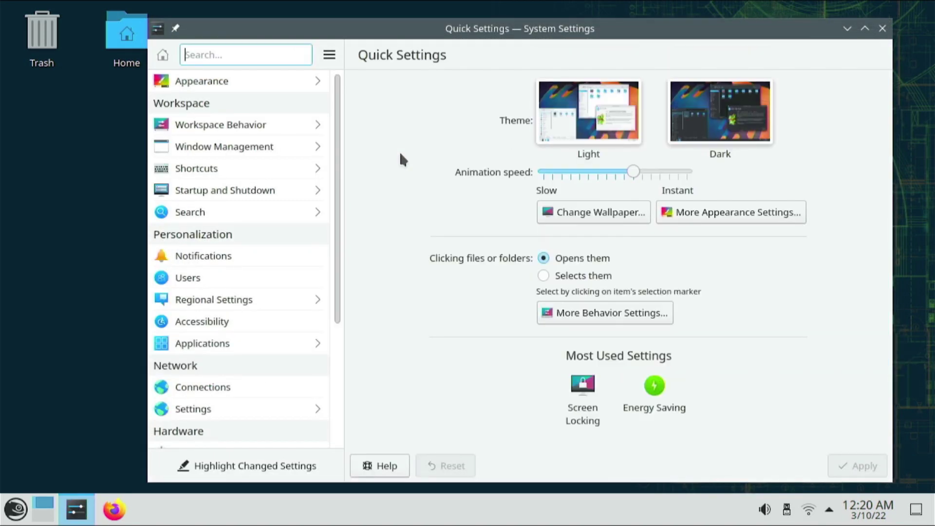
click(210, 80)
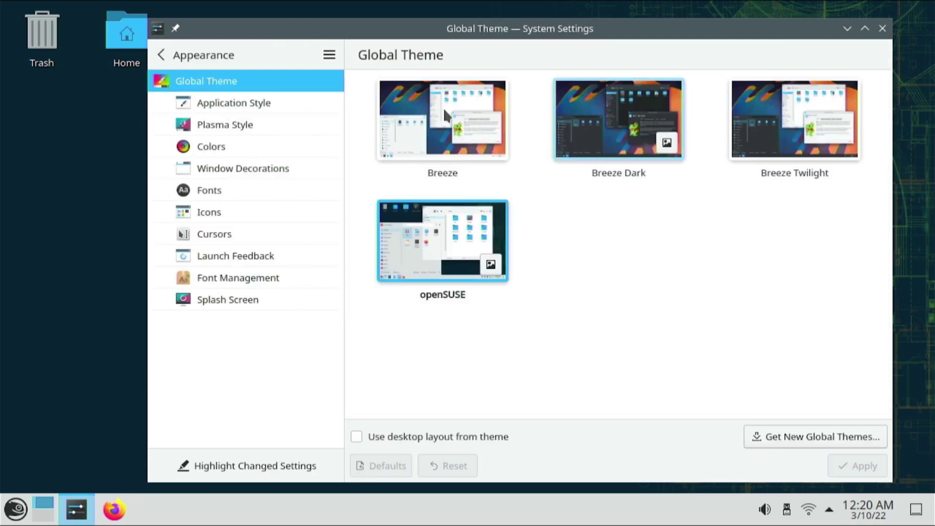
click(220, 119)
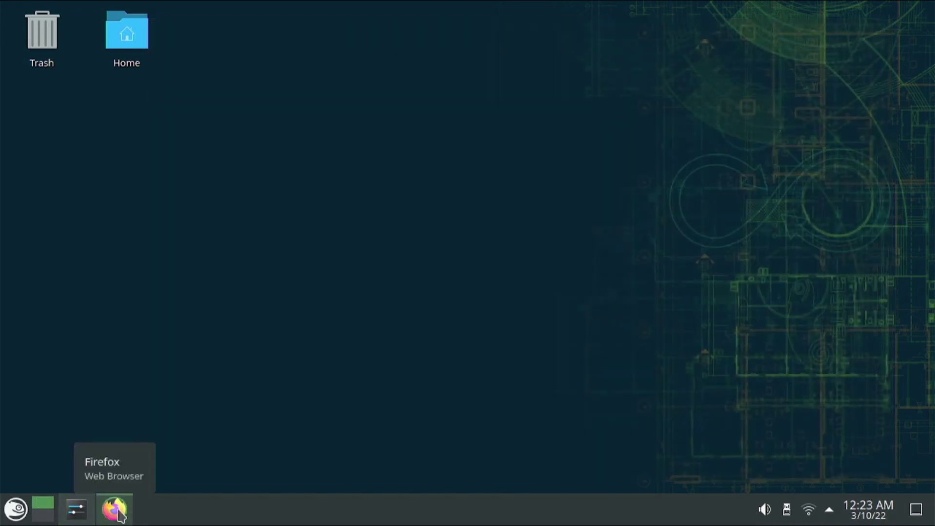
Bring up Firefox and open the Raspberry Pi 4 / 400 resources page
click(119, 513)
click(243, 330)
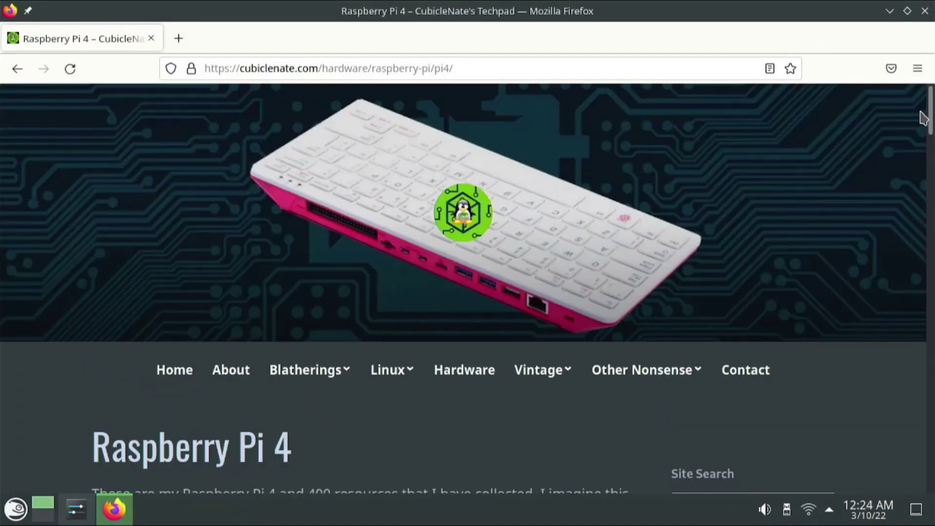
drag(930, 126, 931, 238)
Launch Konsole from the application launcher and maximise it
click(16, 509)
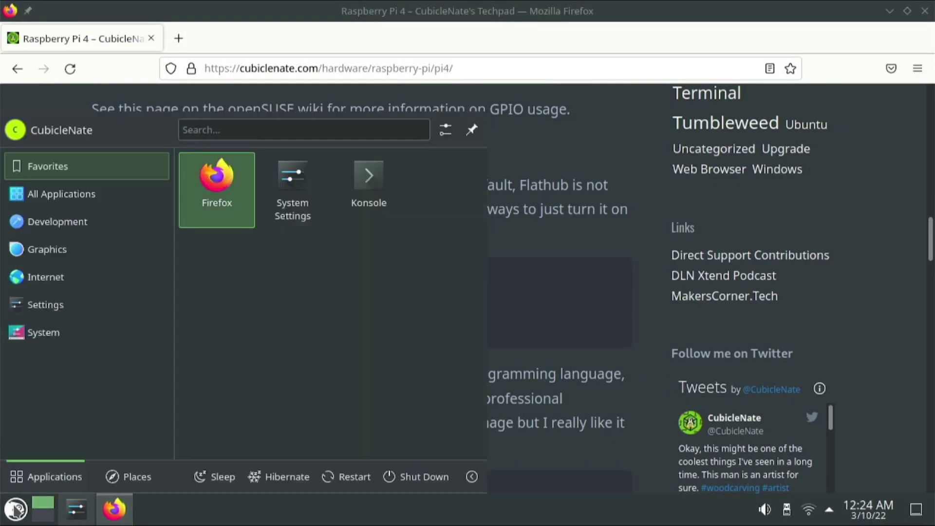
click(344, 184)
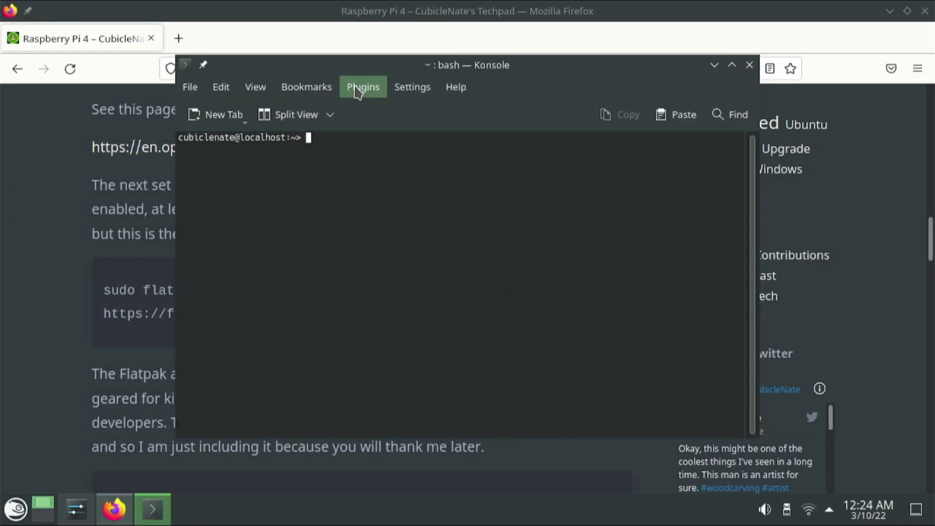
double_click(360, 65)
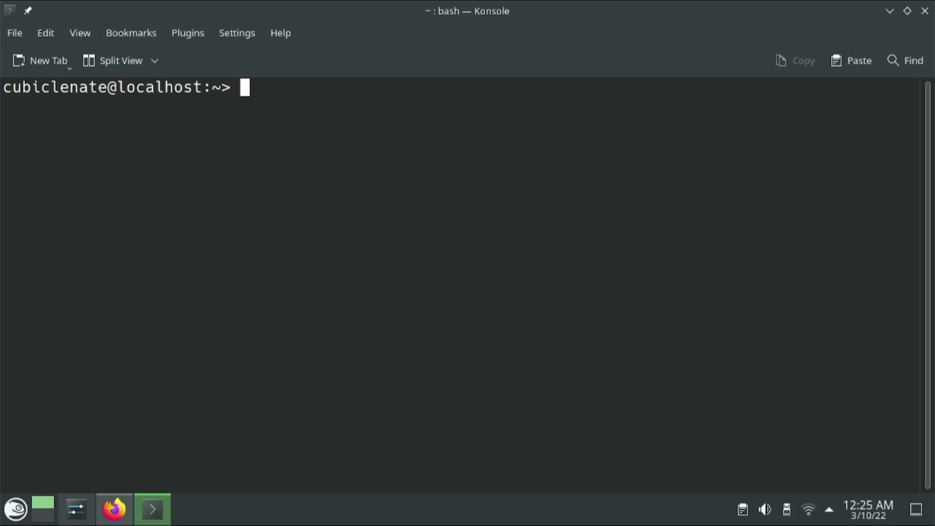
Run 'sudo zypper install flatpak', enter the root password, and confirm the 20 packages
key(ctrl+shift+v)
key(Return)
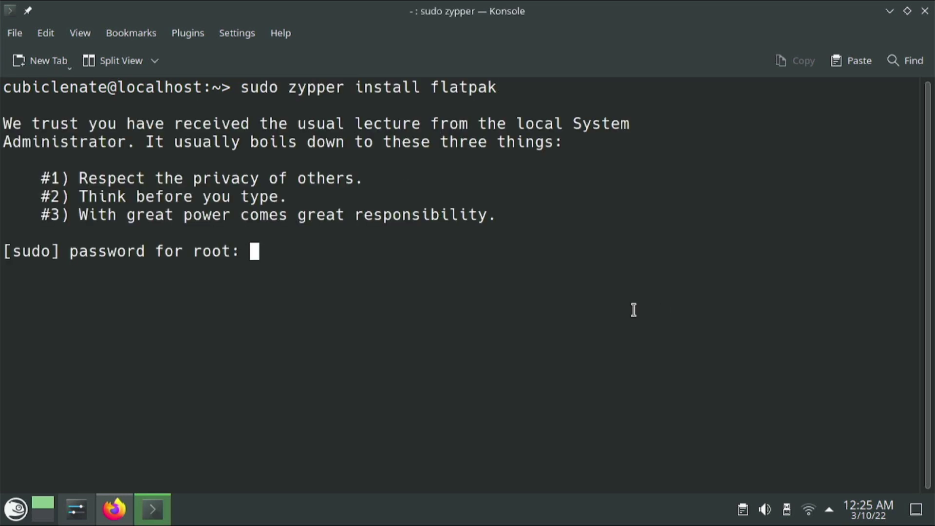
key(Return)
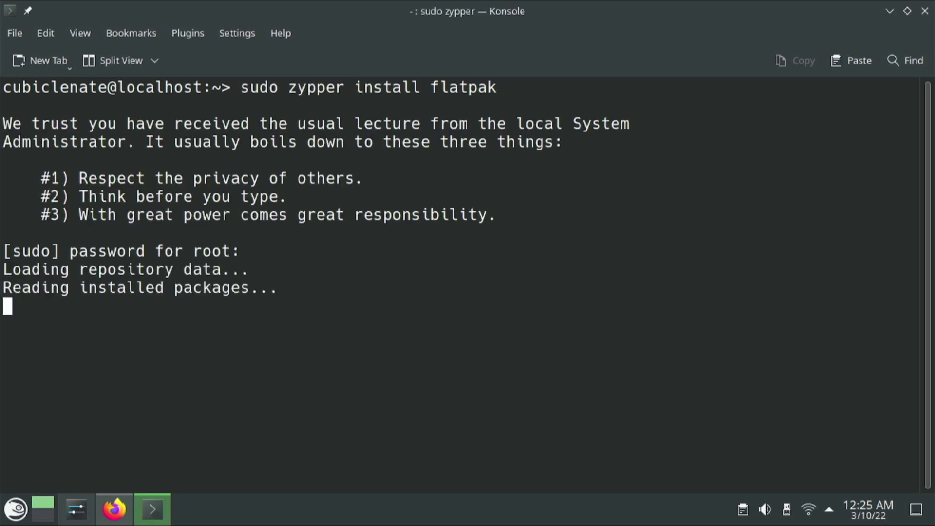
text(y)
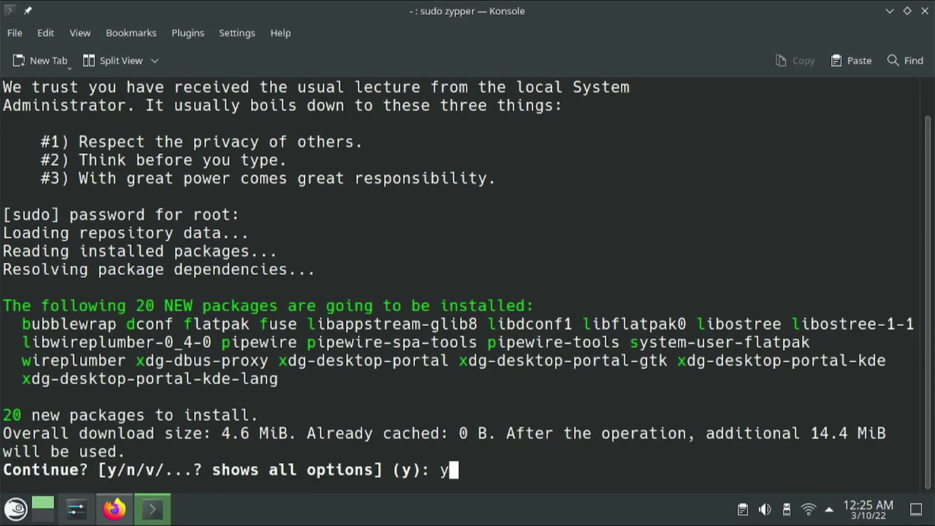
key(Return)
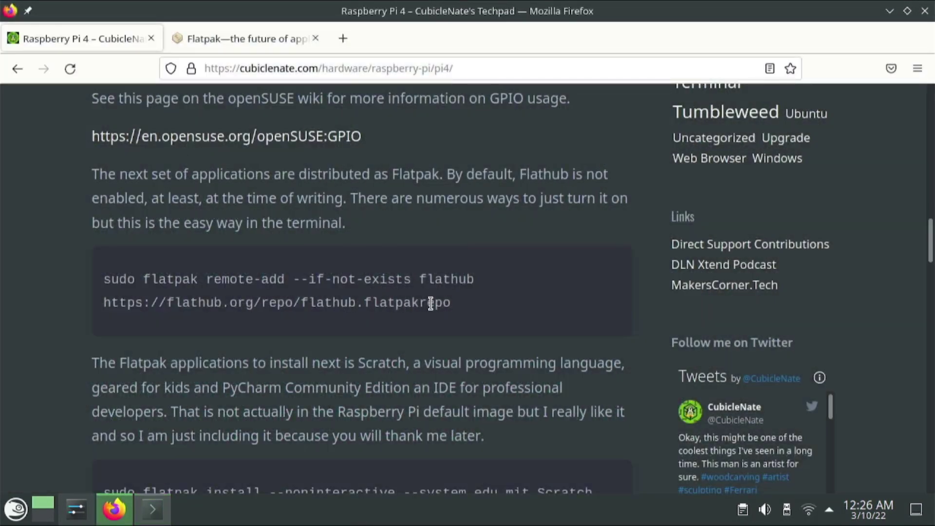
Run the copied Flathub remote-add command in Konsole, then the system-wide edu.mit.Scratch flatpak install
drag(451, 303, 104, 279)
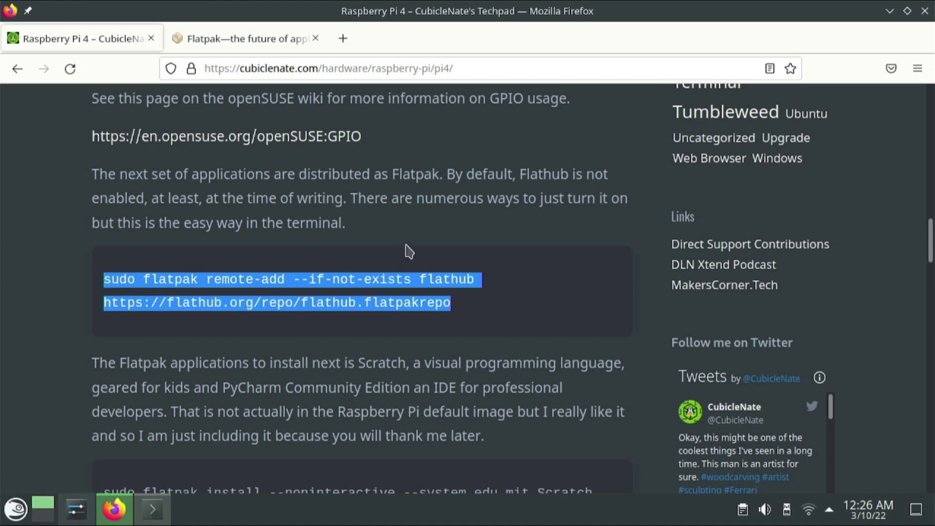
click(153, 509)
text(sudo flatpak remote-add --if-not-exists flathub https://flathub.org/repo/flathub.flatpakrepo)
key(Return)
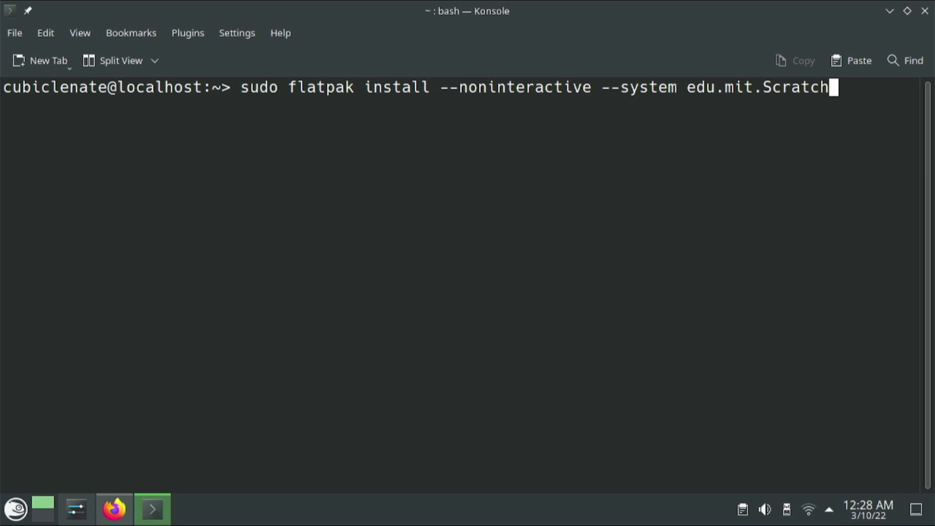
key(Return)
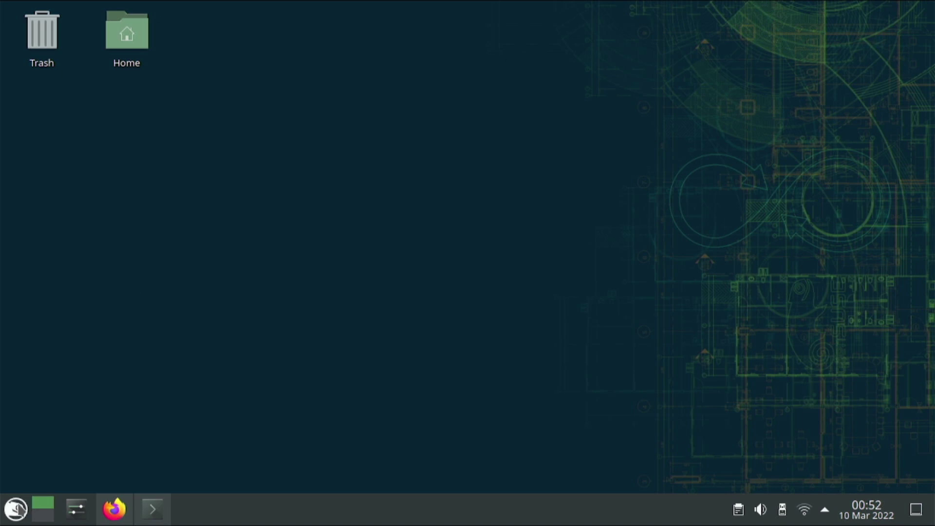
Launch Scratch by searching 'scr' in the application launcher
click(17, 509)
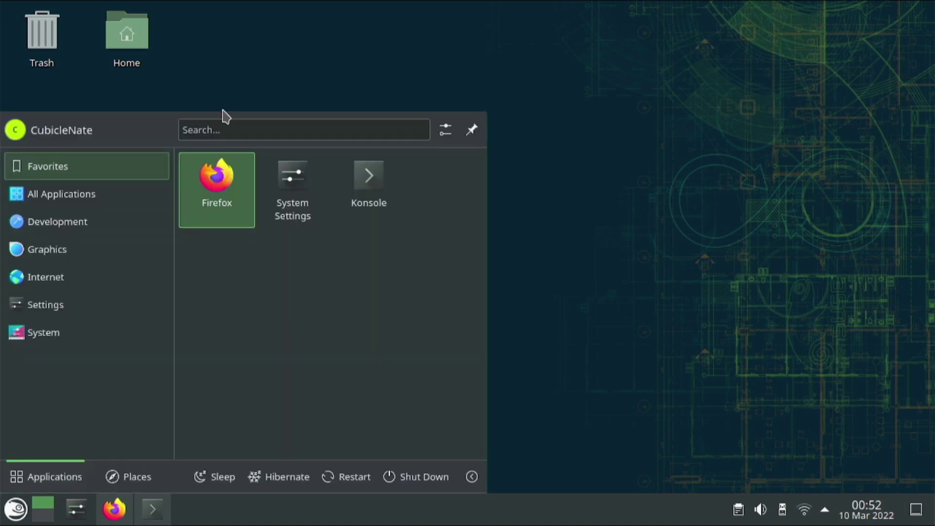
text(scr)
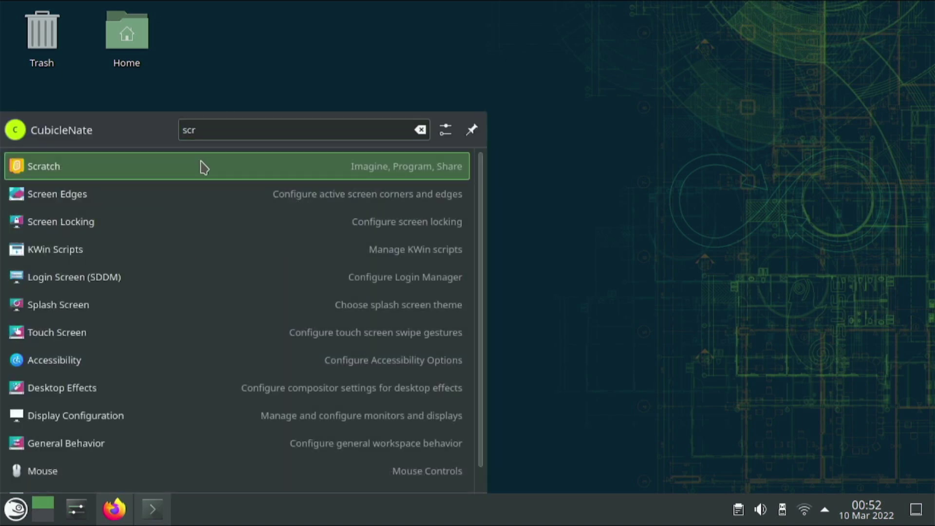
click(202, 165)
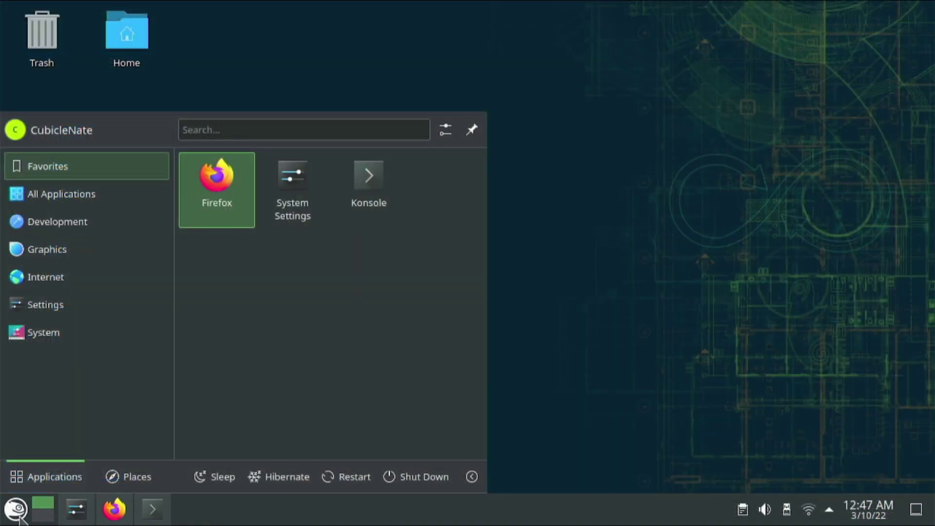
Start Thonny via a 'thon' search, dismiss its welcome dialog and maximise it
text(thon)
key(Return)
click(576, 319)
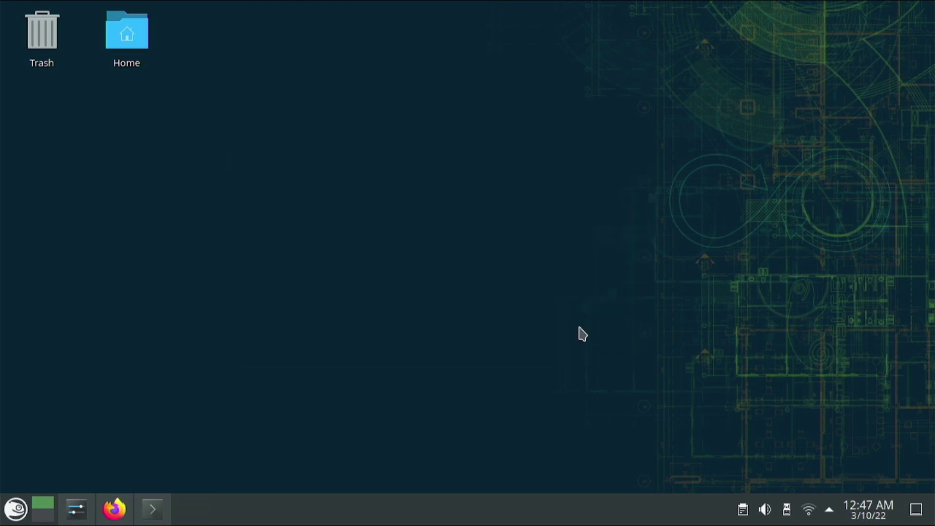
click(671, 13)
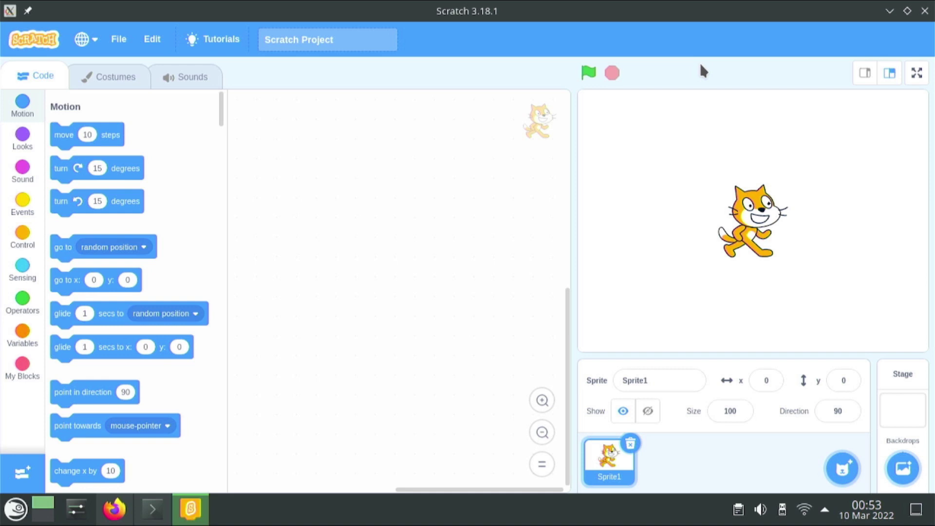
In a new Firefox tab, play the Commodore 64 Impostor video on YouTube
key(alt+Tab)
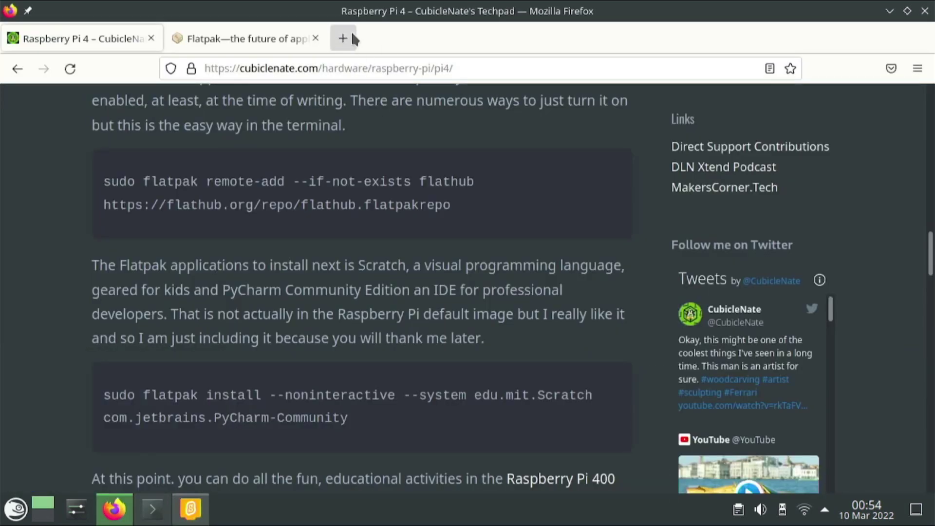
click(344, 38)
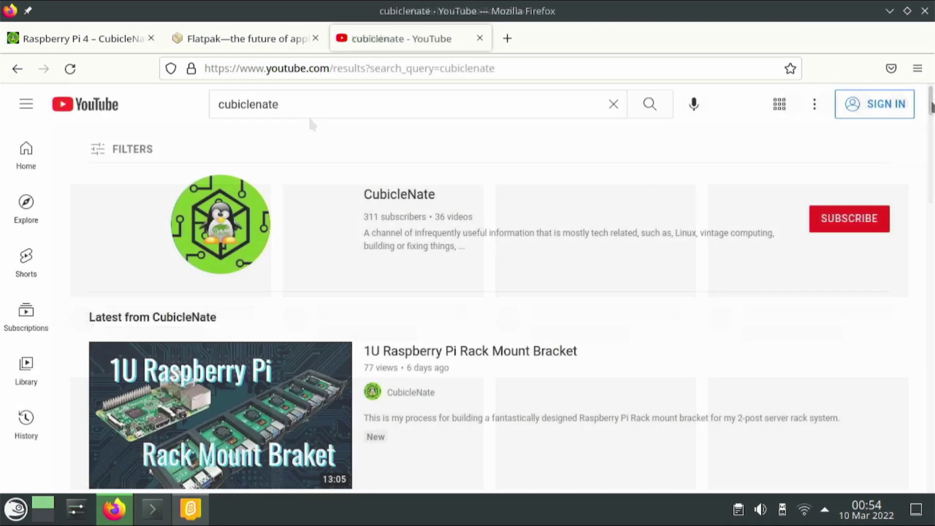
scroll(309, 121, down, 5)
scroll(475, 323, down, 7)
click(475, 323)
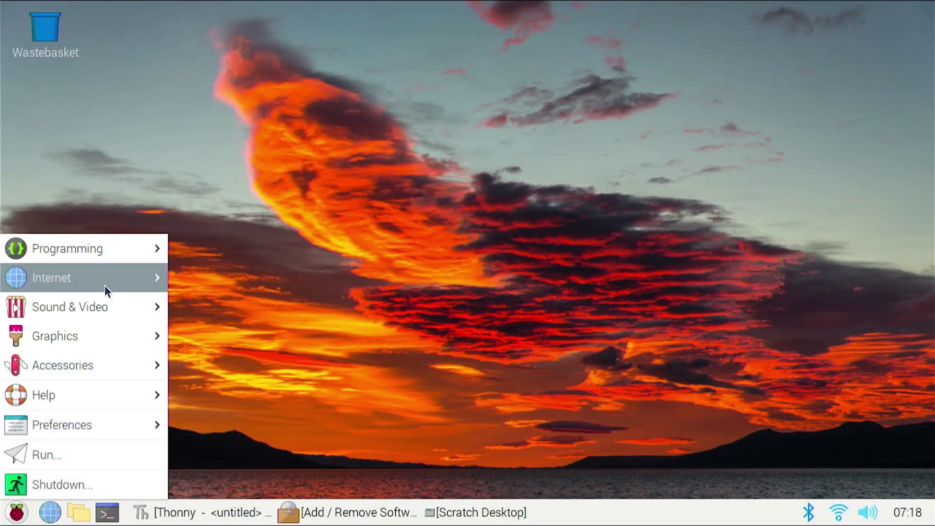
Close the Download New Color Schemes window, then minimise System Settings
mouse_move(156, 420)
click(312, 310)
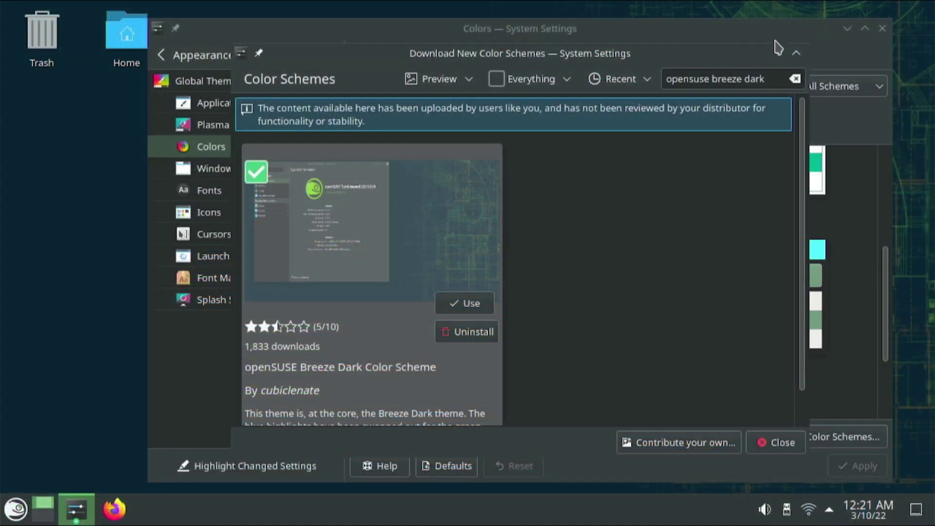
drag(733, 59, 705, 30)
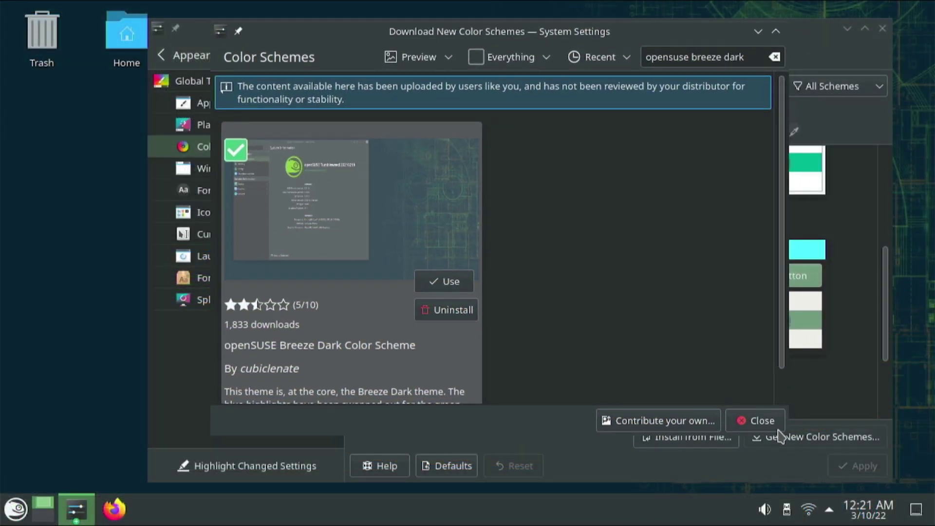
click(761, 420)
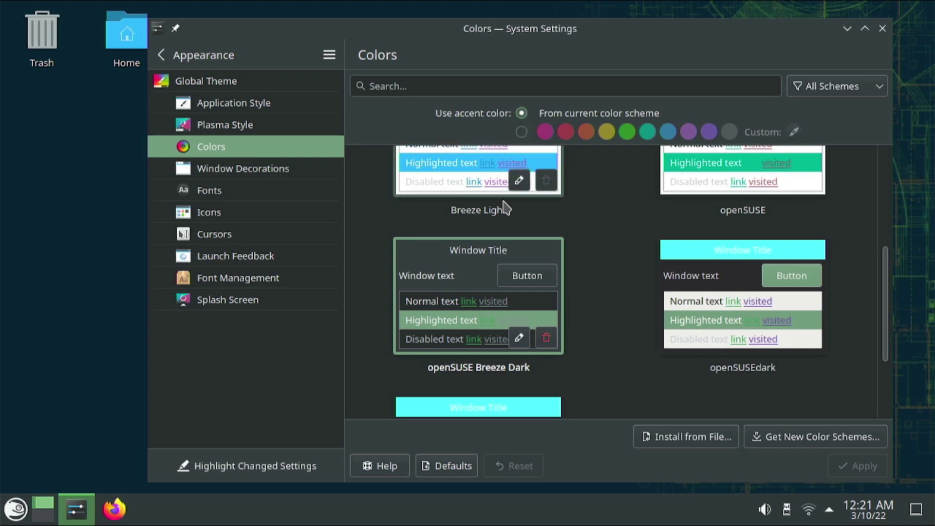
click(847, 28)
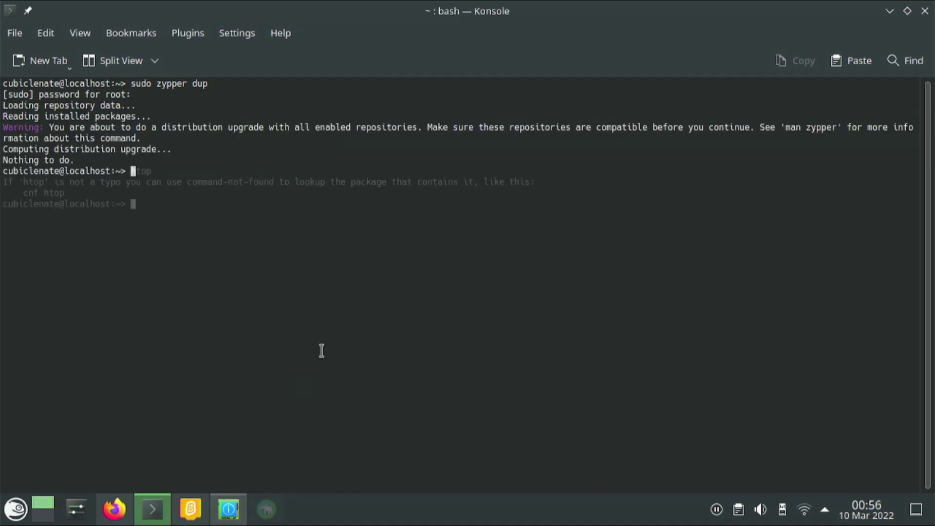
Install htop with 'sudo zypper in htop', confirming the 3 packages
text(sudo zypper in htop)
key(Return)
text(y)
key(Return)
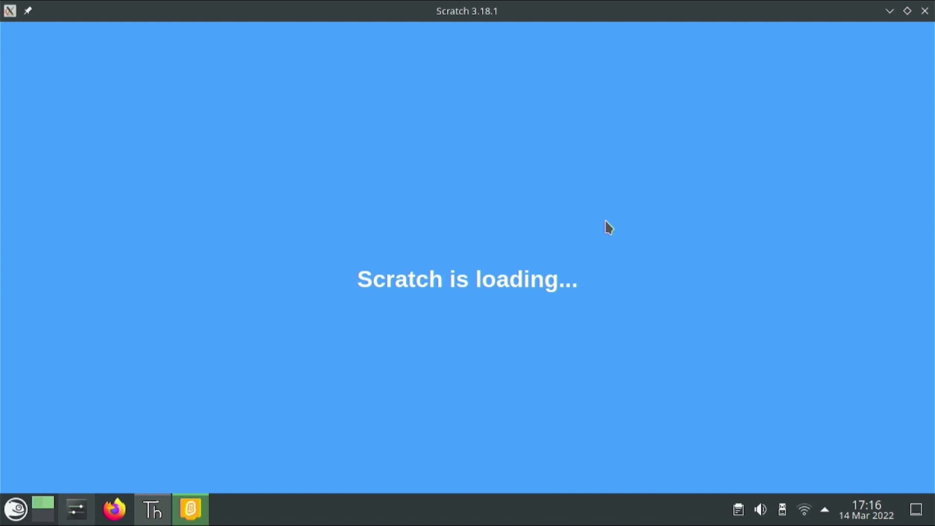
Snap Scratch between screen halves and finally into the top-left quarter
key(super)
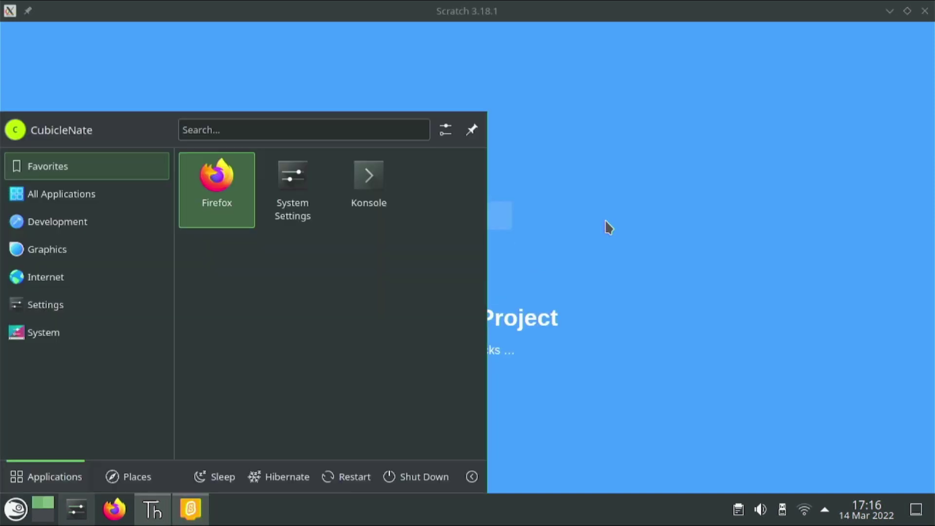
click(604, 218)
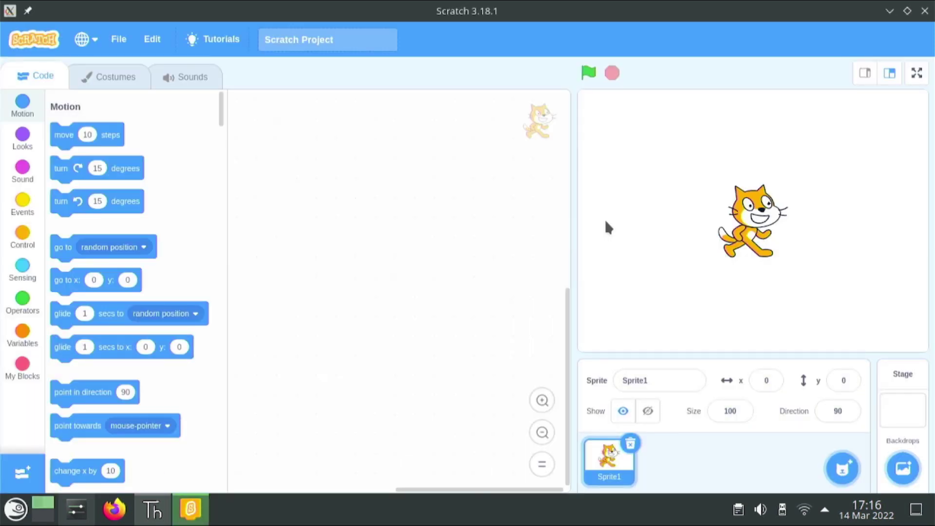
key(super+Left)
key(super+Right)
key(super+Left)
key(super+Up)
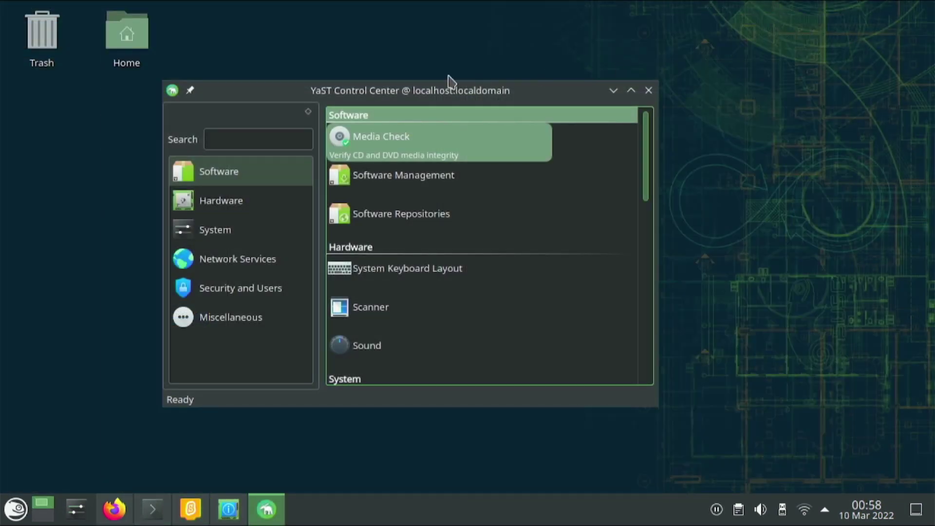
Maximise the YaST Control Center window and launch Software Management
drag(440, 95, 501, 27)
key(super+Up)
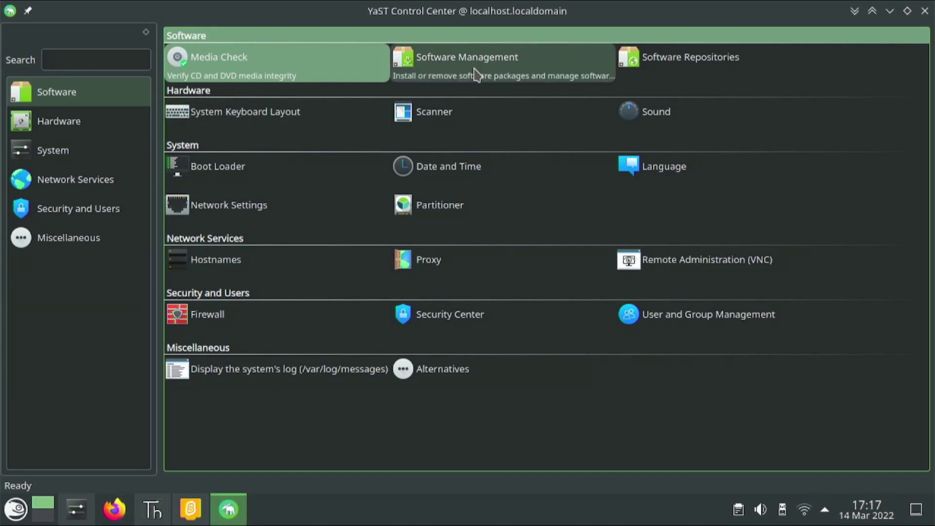
click(476, 74)
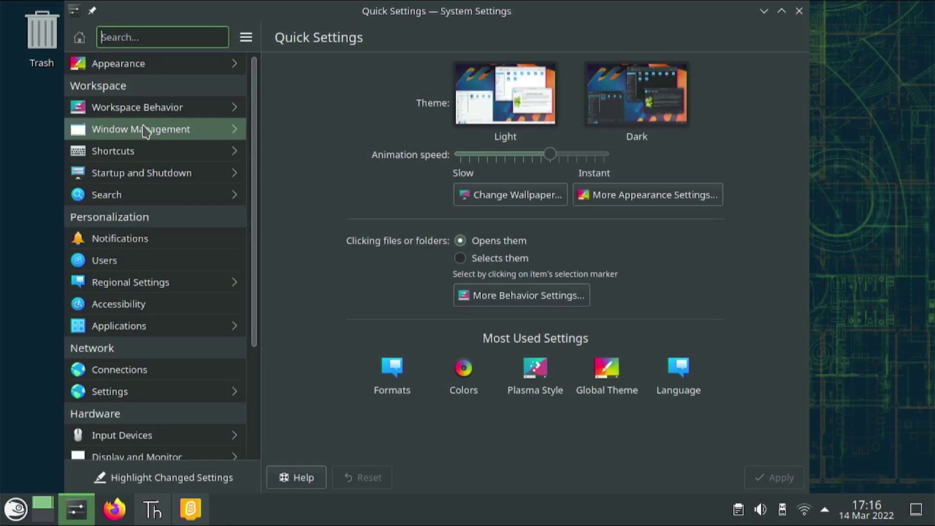
Open the Titlebar Buttons editor under Appearance > Window Decorations
mouse_move(165, 111)
mouse_move(170, 133)
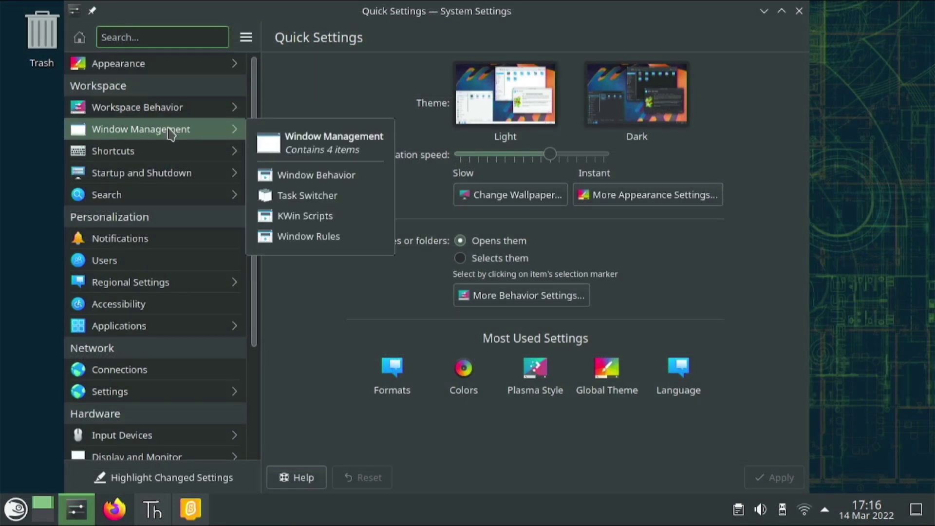
click(183, 60)
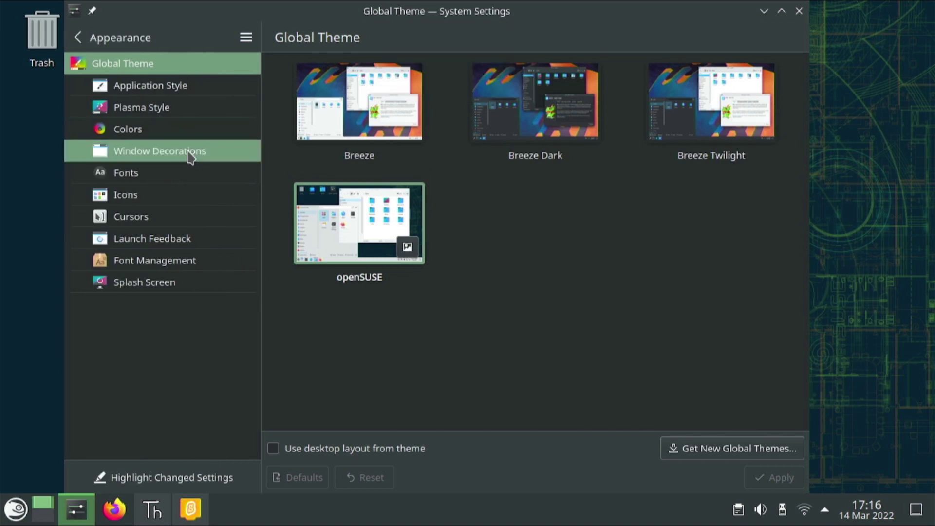
click(189, 155)
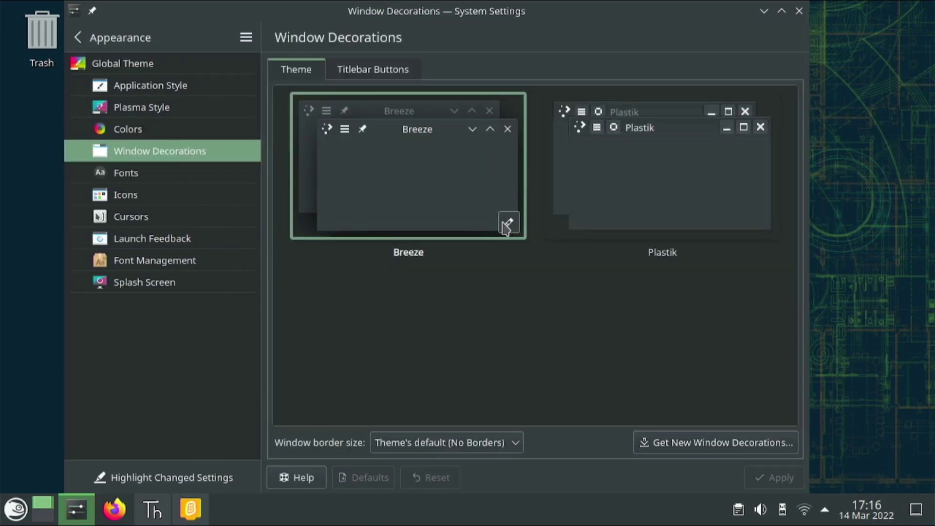
click(347, 67)
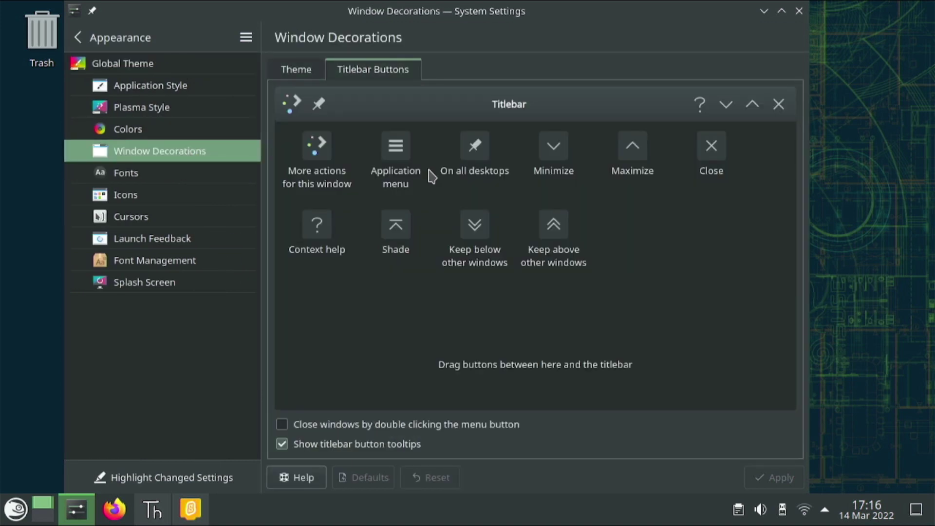
Add Keep above and Keep below buttons to the titlebar, apply, and minimise settings
drag(555, 228, 701, 104)
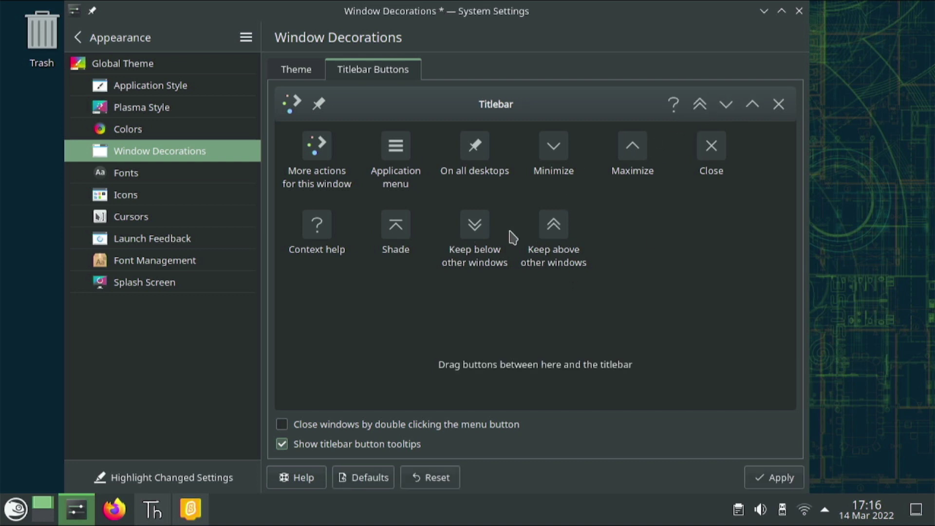
drag(479, 228, 690, 103)
click(775, 477)
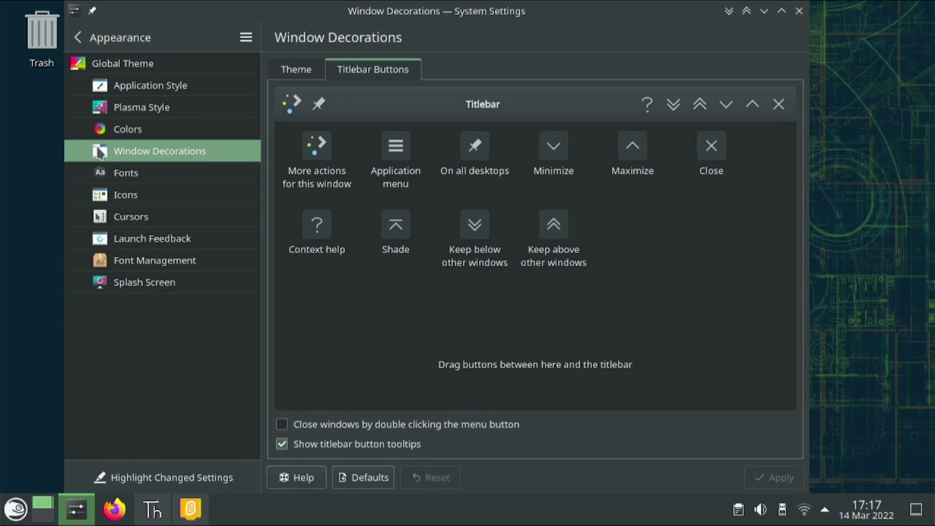
click(764, 11)
click(16, 510)
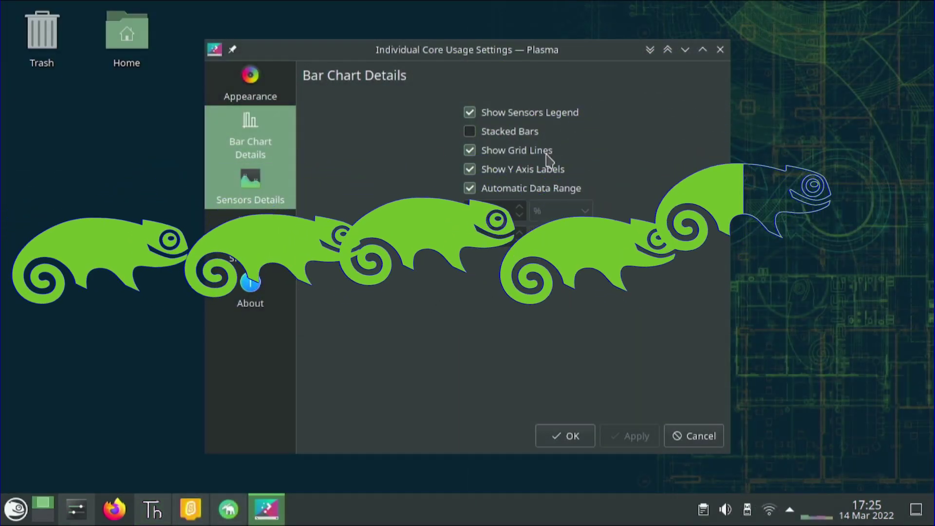
Add the Memory > Physical Memory > Used Physical Memory Percentage sensor to the chart
click(248, 192)
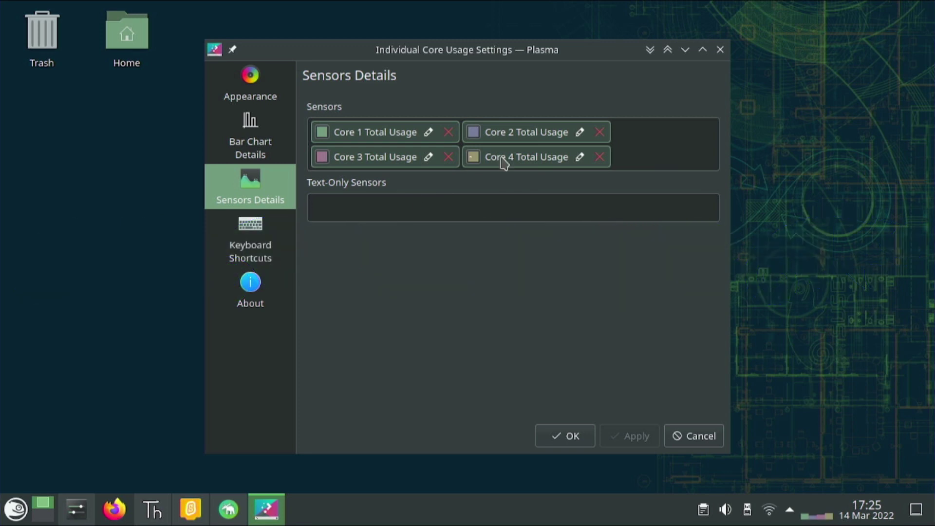
click(623, 148)
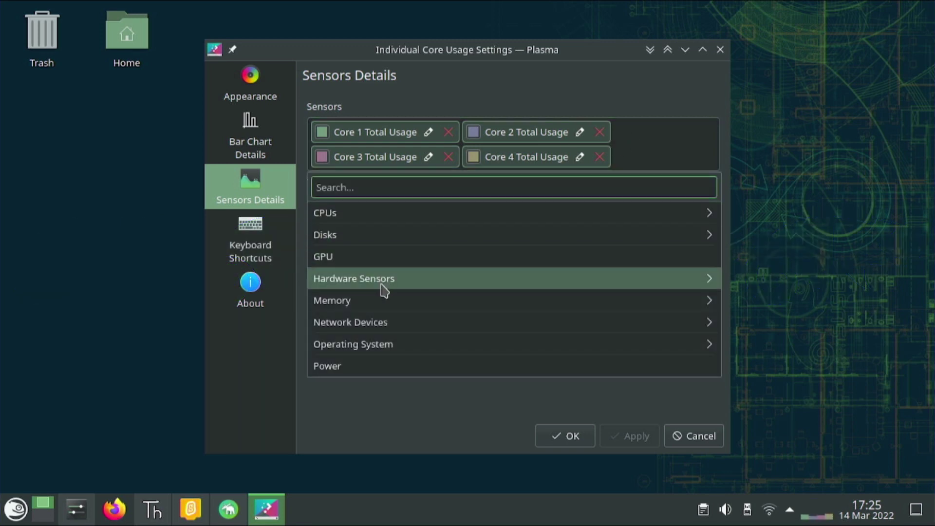
click(385, 297)
click(393, 241)
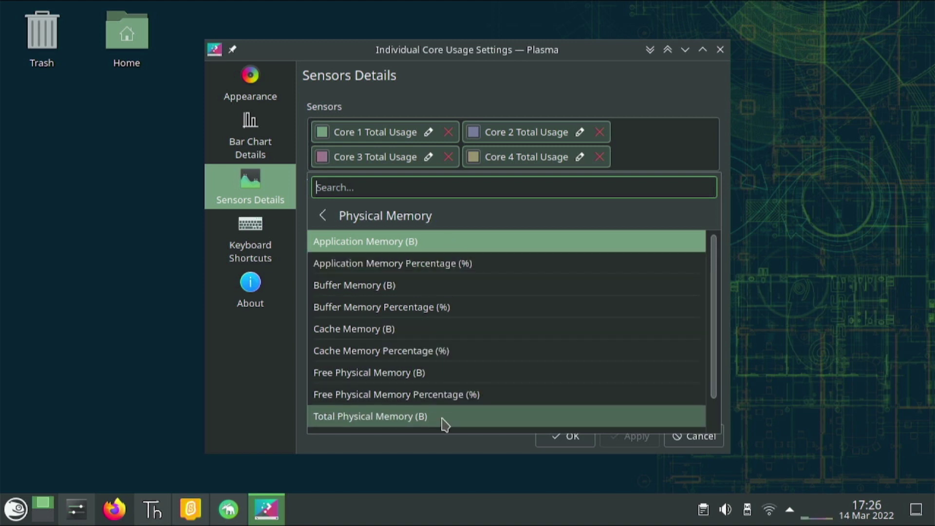
drag(714, 381, 720, 426)
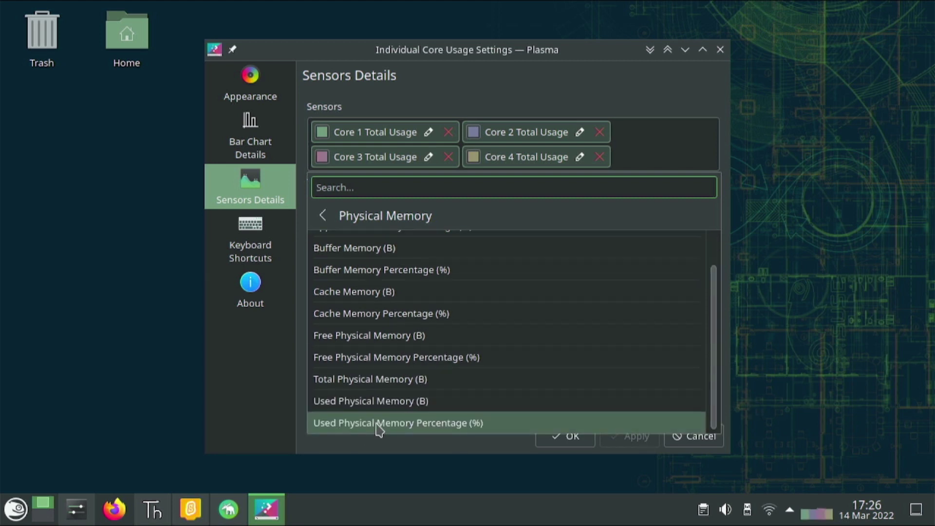
click(497, 426)
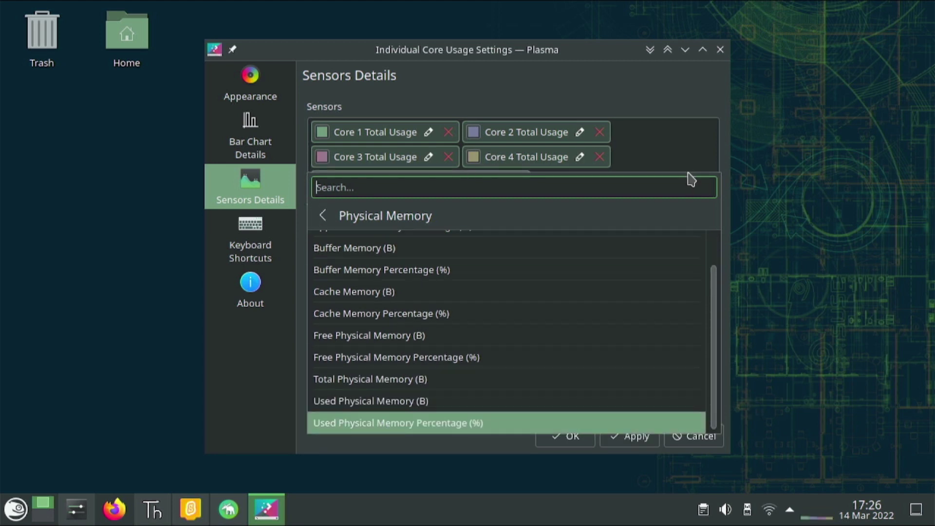
click(427, 449)
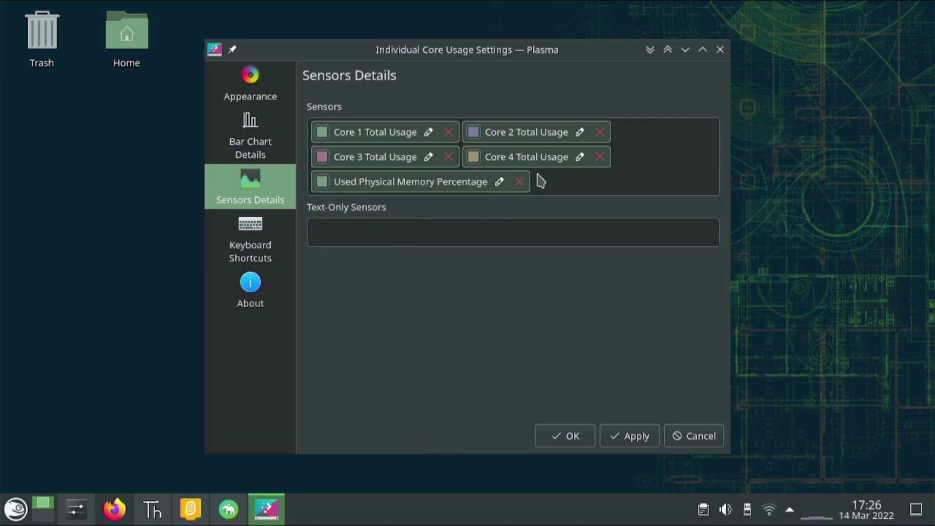
Colour the memory sensor pure blue and apply the widget settings
click(646, 437)
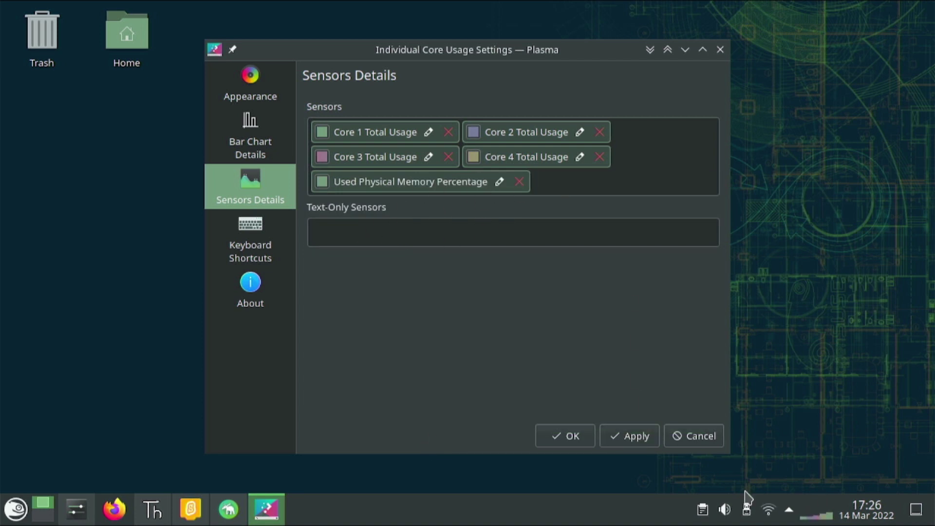
click(322, 183)
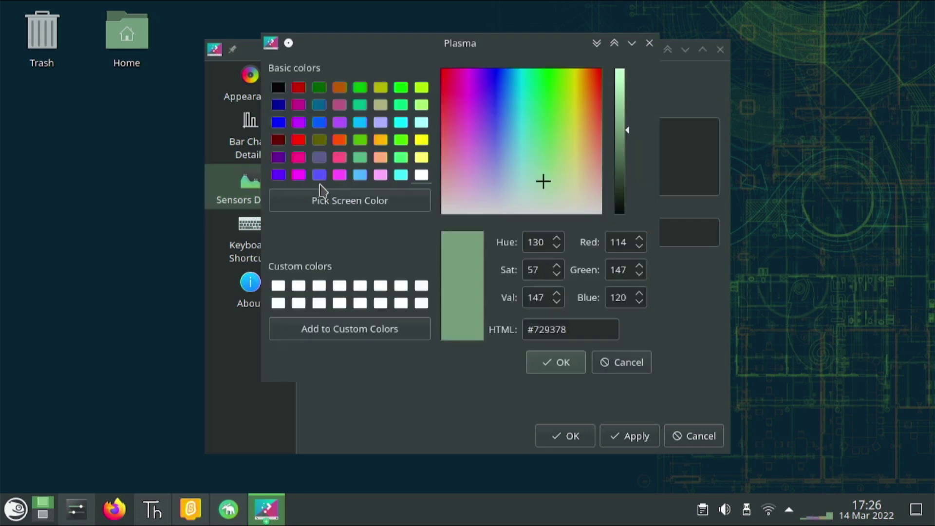
click(279, 123)
click(550, 362)
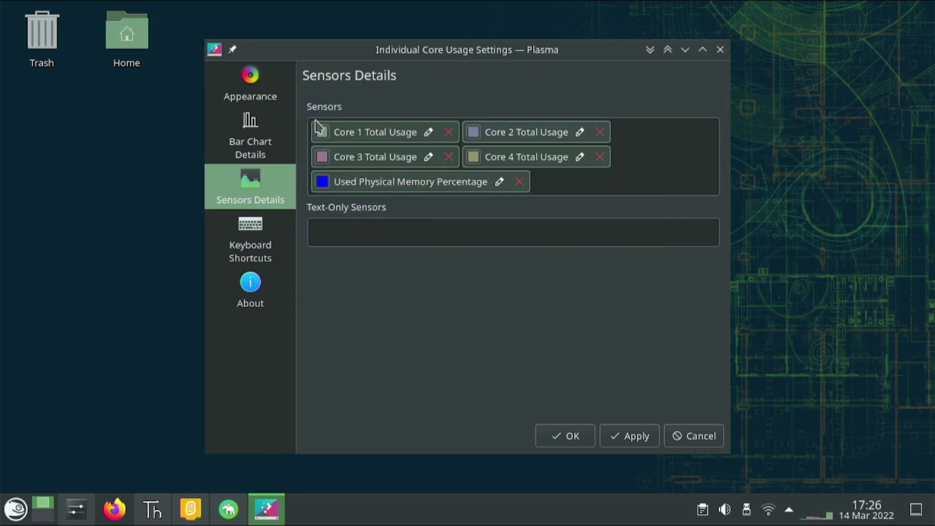
click(643, 437)
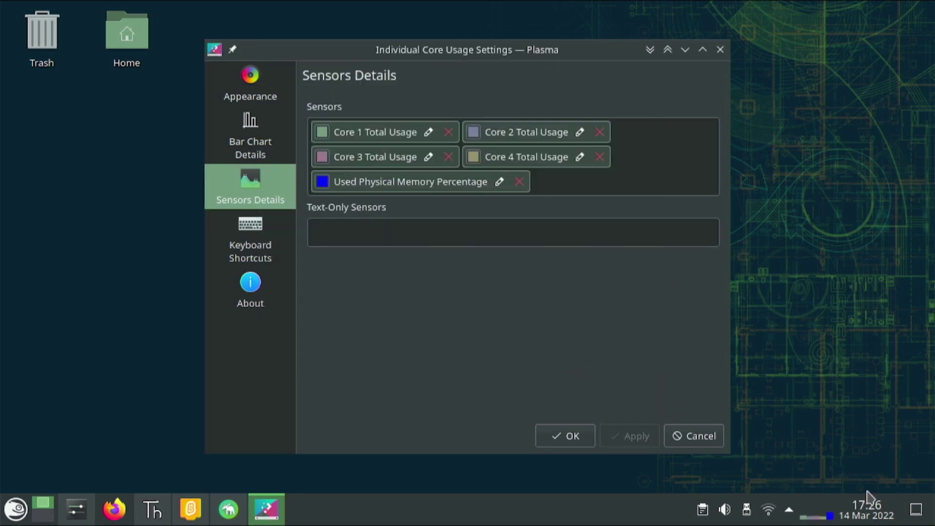